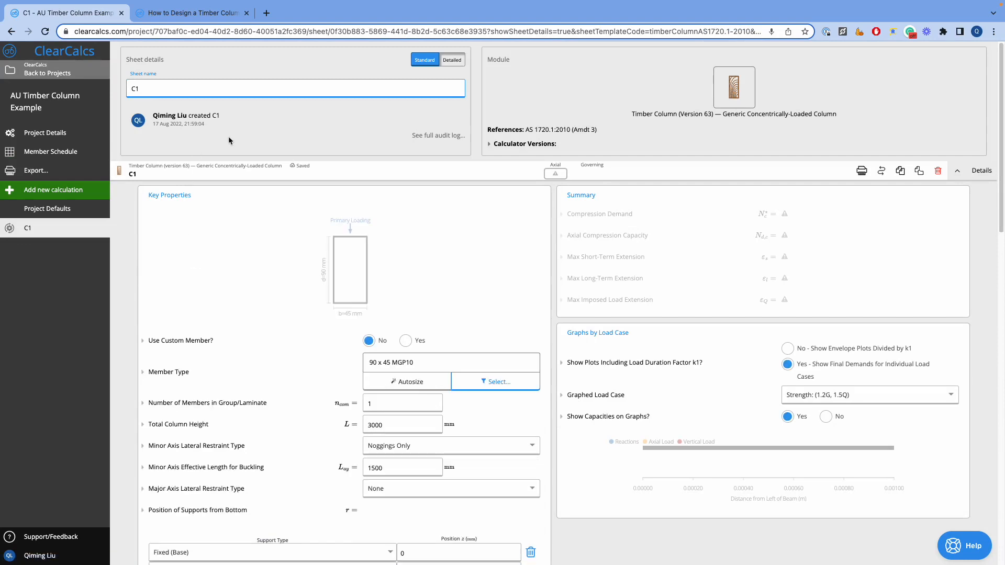
# Collapse the C1 sheet details and review the Task 2 timber column requirements in the support article
pyautogui.click(970, 171)
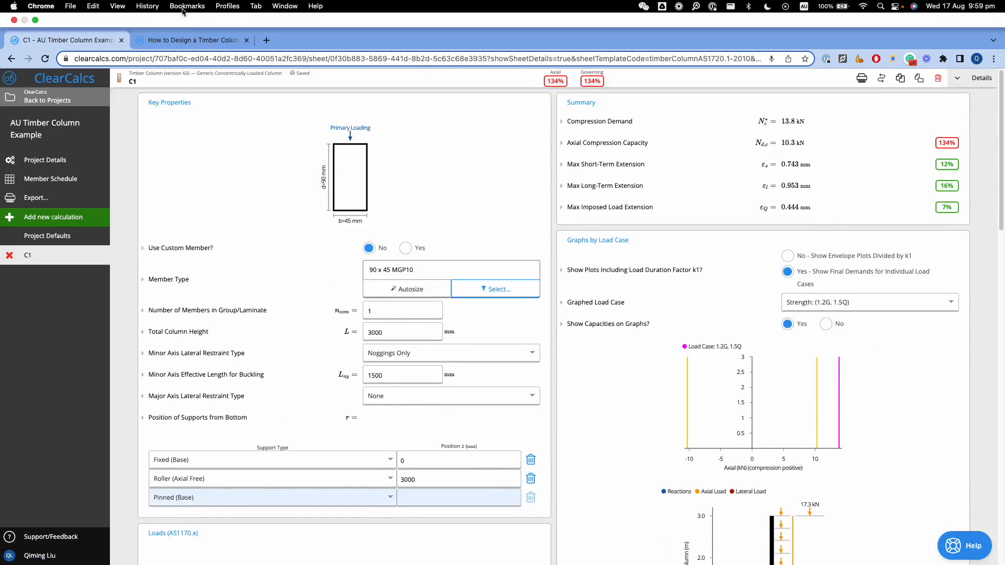
pyautogui.click(252, 12)
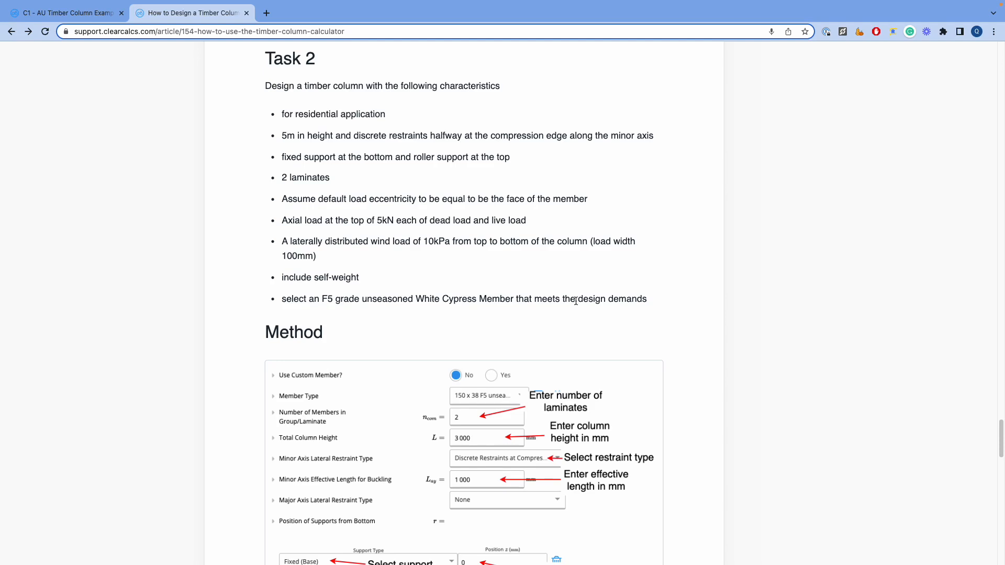
pyautogui.click(43, 16)
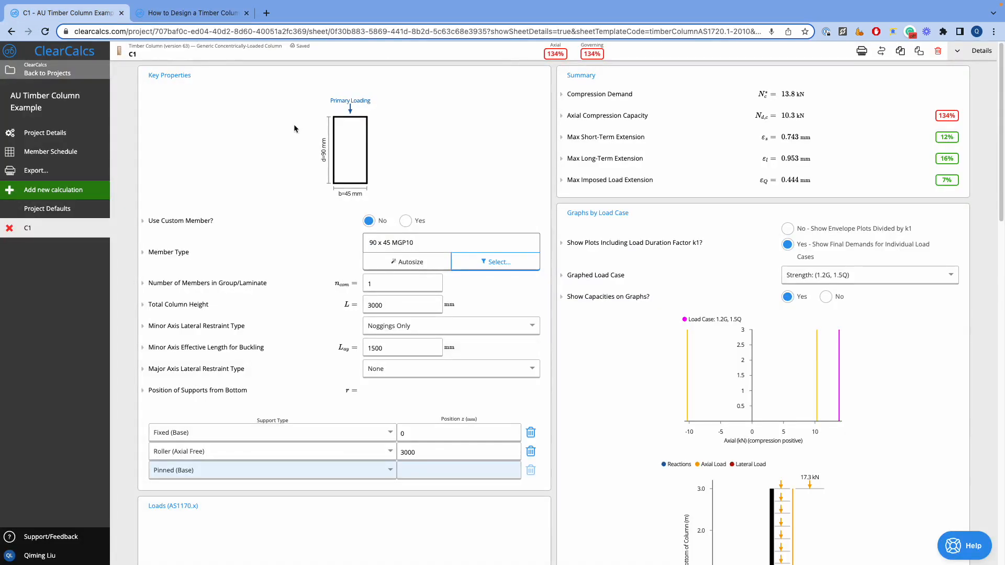
# Set the number of members in the laminate to 2 and the total column height to 5000 mm
pyautogui.click(392, 285)
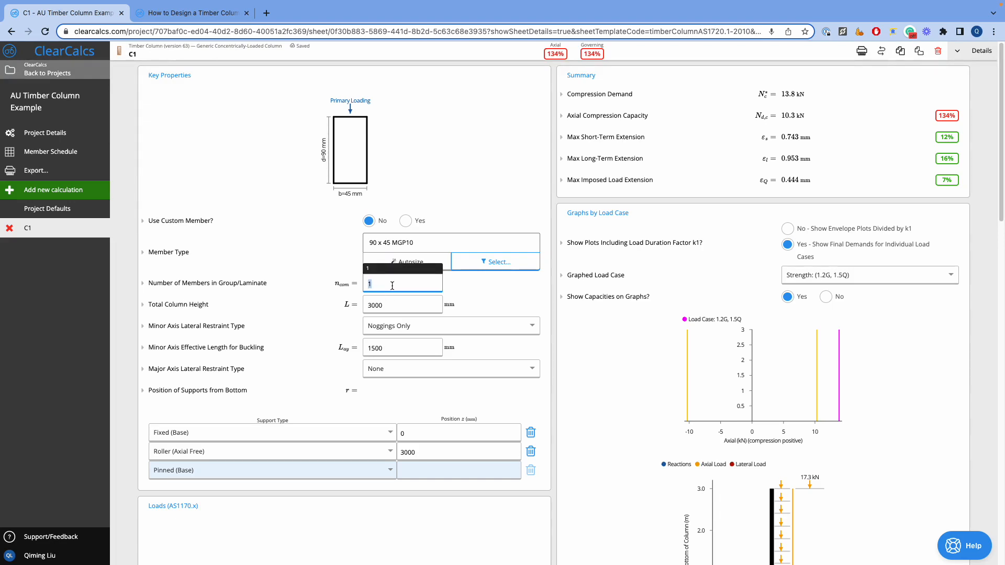
pyautogui.write('2')
pyautogui.click(494, 297)
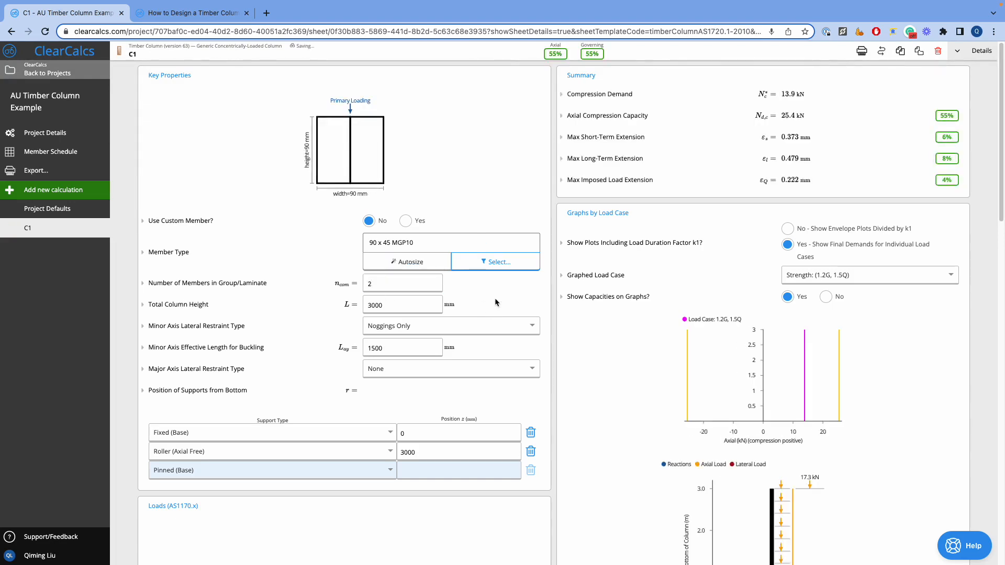
pyautogui.click(413, 307)
pyautogui.write('5000')
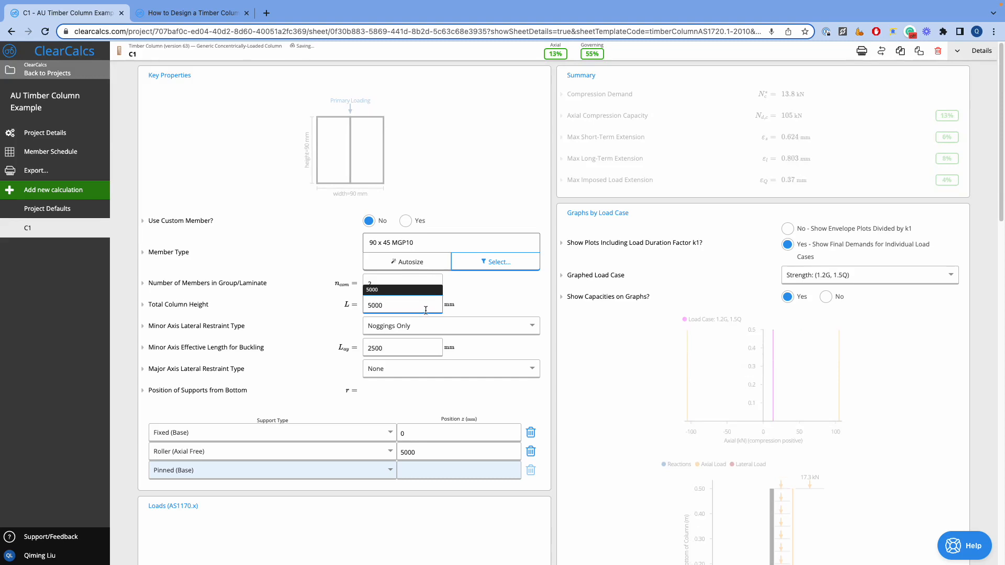
pyautogui.click(489, 305)
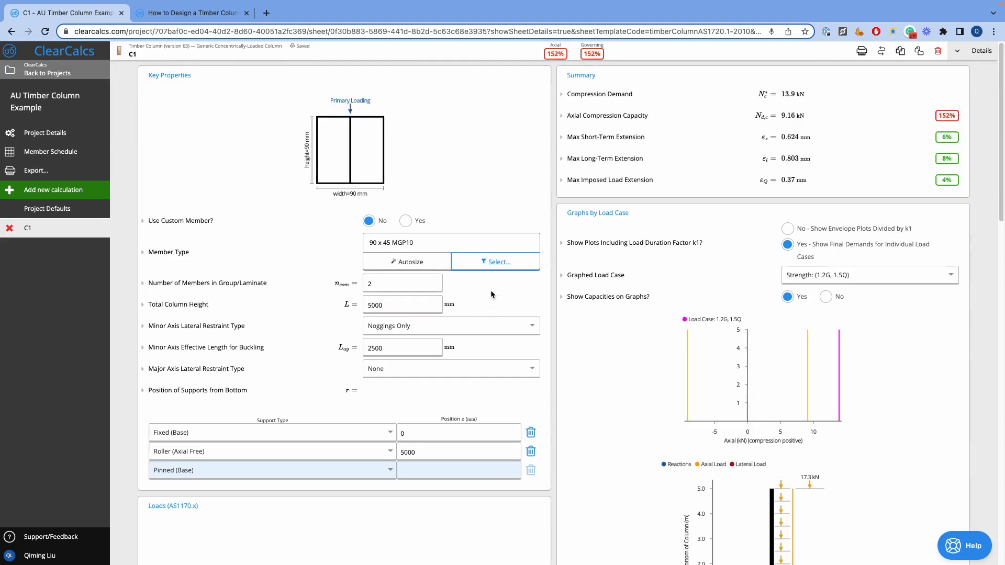
# Set the minor axis lateral restraint type to Discrete Restraints at Compression Edge, consulting its description
pyautogui.click(189, 326)
pyautogui.click(457, 326)
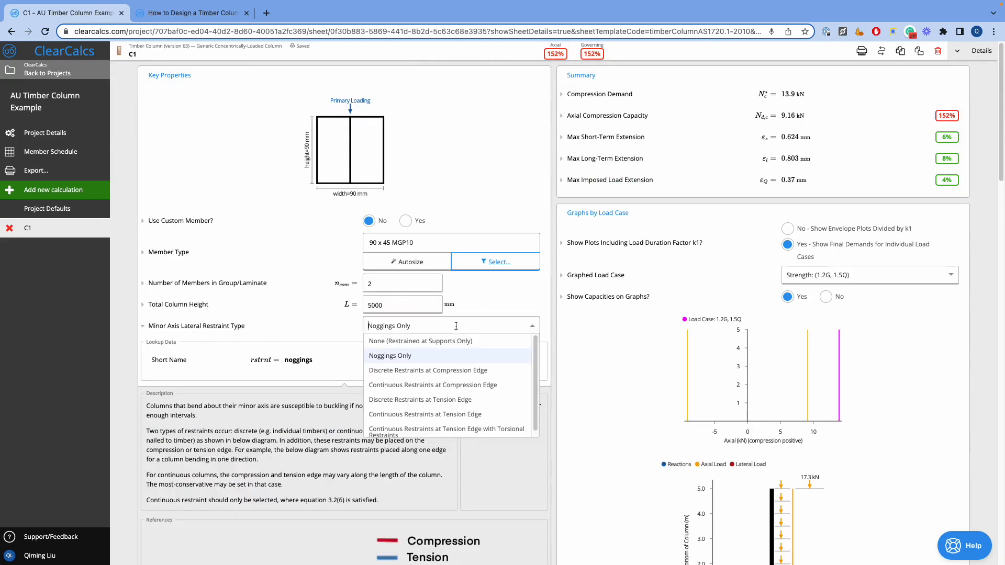
pyautogui.click(464, 373)
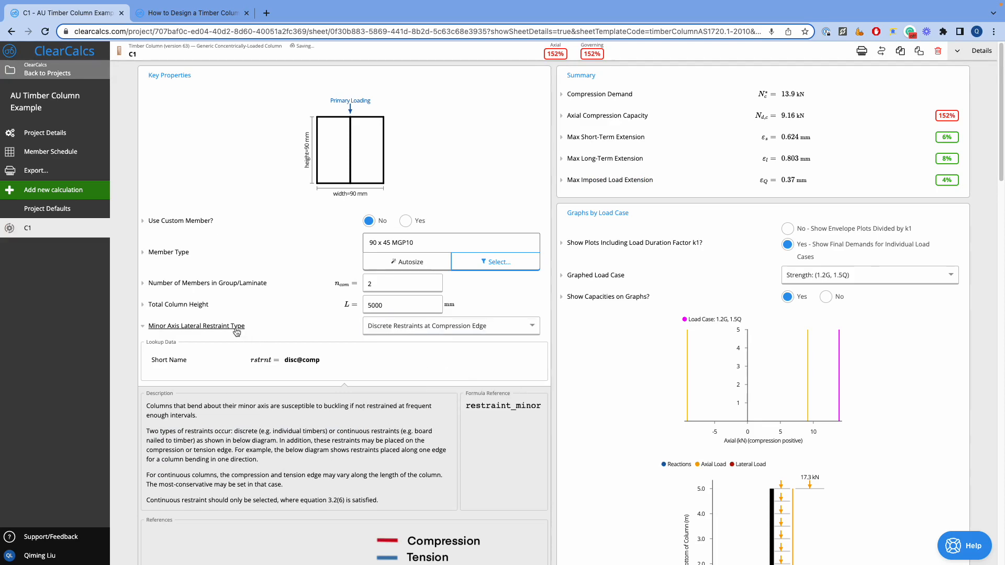
pyautogui.click(238, 327)
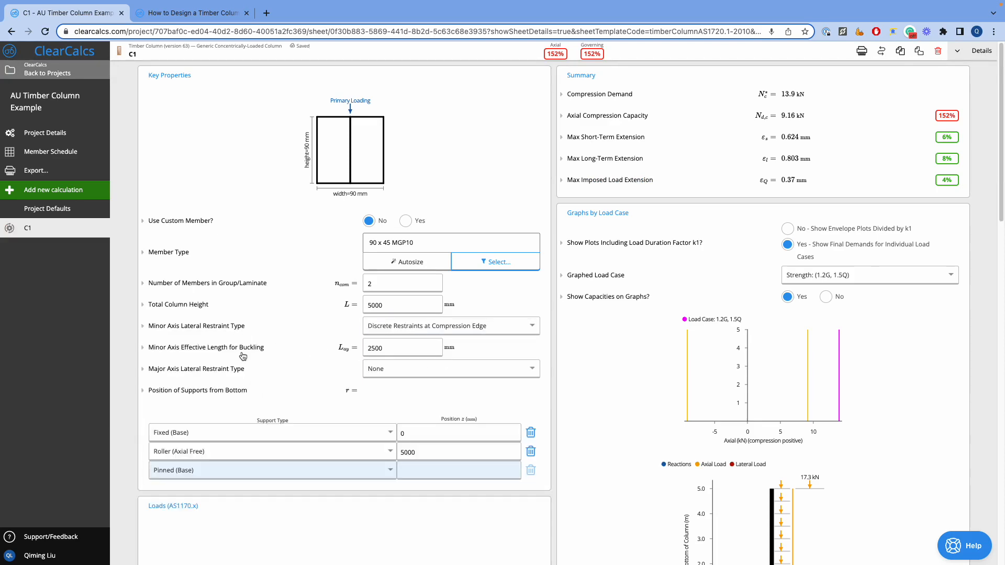
# Set the minor axis effective length for buckling to L/2
pyautogui.click(399, 351)
pyautogui.write('L')
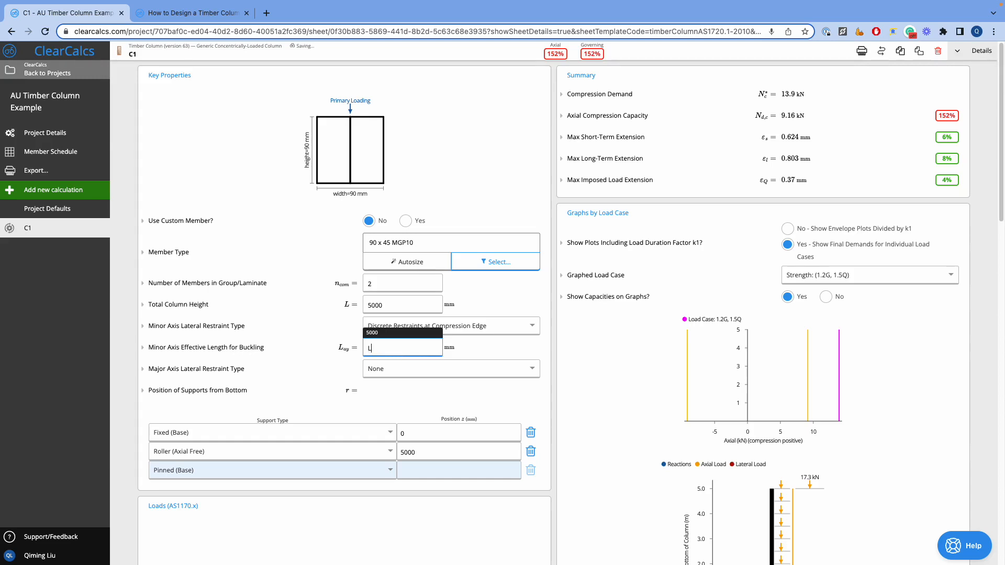
pyautogui.write('/2')
pyautogui.click(506, 359)
# Check the support types and the roller's position in the table of supports from the column bottom
pyautogui.scroll(-3, 339, 410)
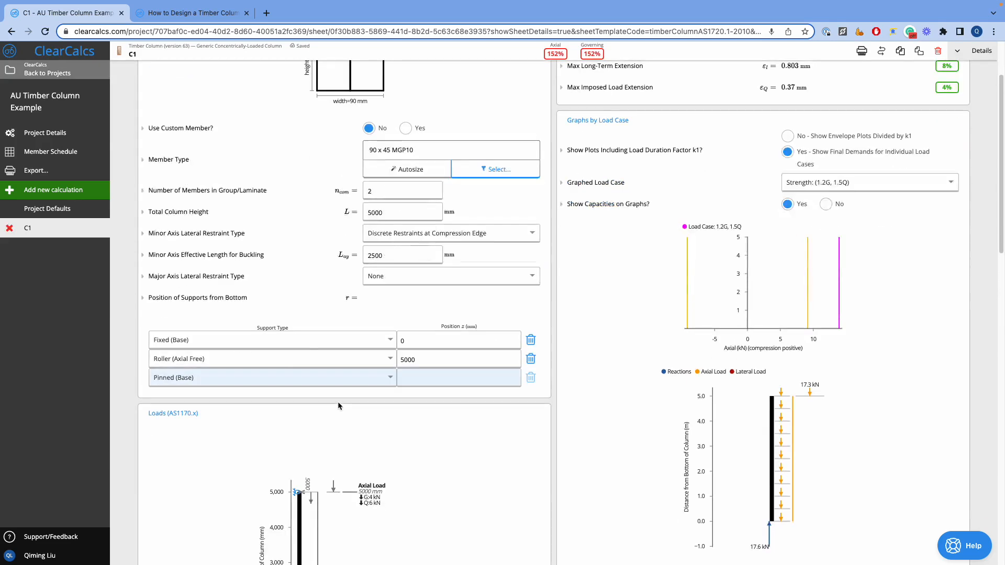
pyautogui.click(324, 342)
pyautogui.click(316, 369)
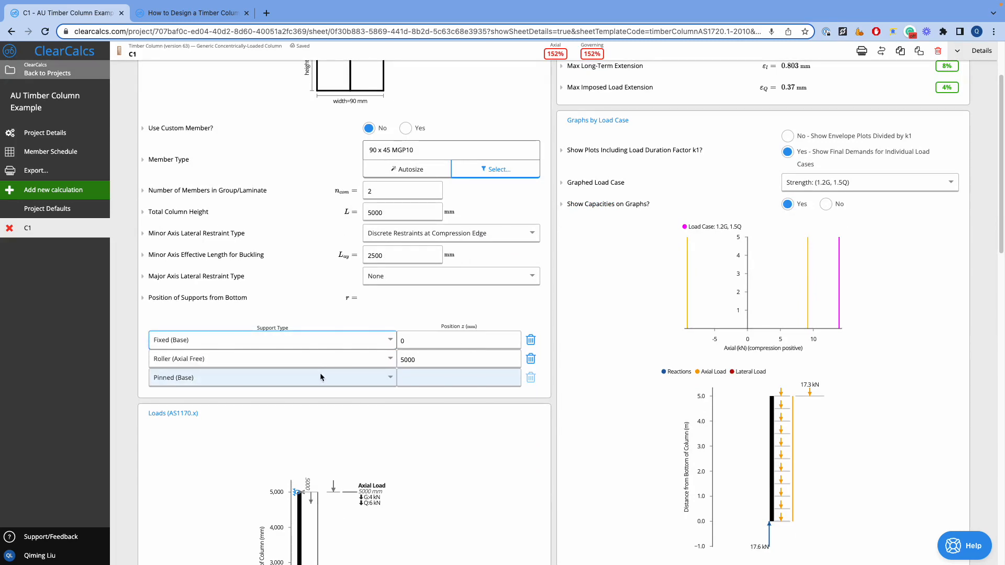
pyautogui.click(322, 359)
pyautogui.click(321, 409)
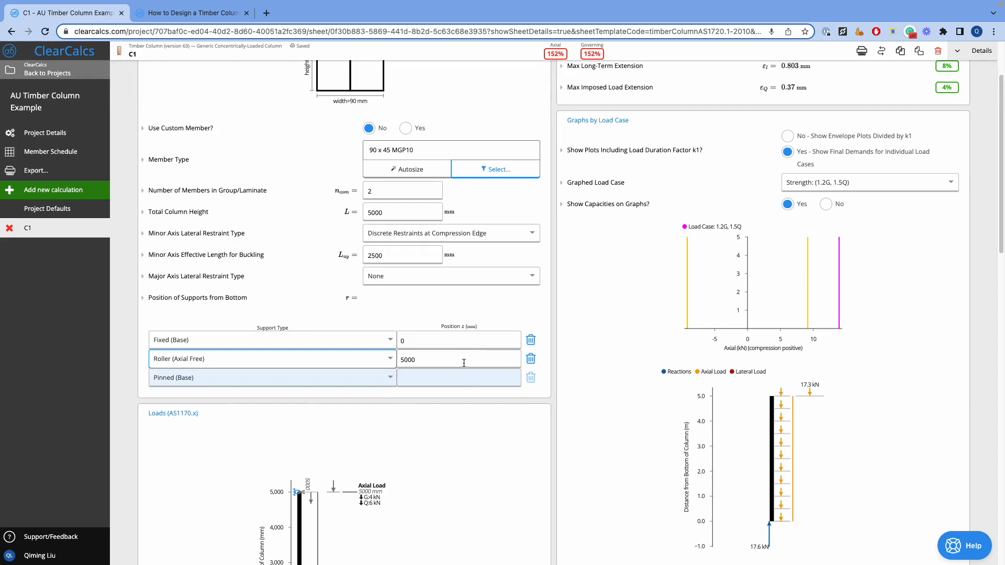
pyautogui.click(462, 361)
pyautogui.click(492, 397)
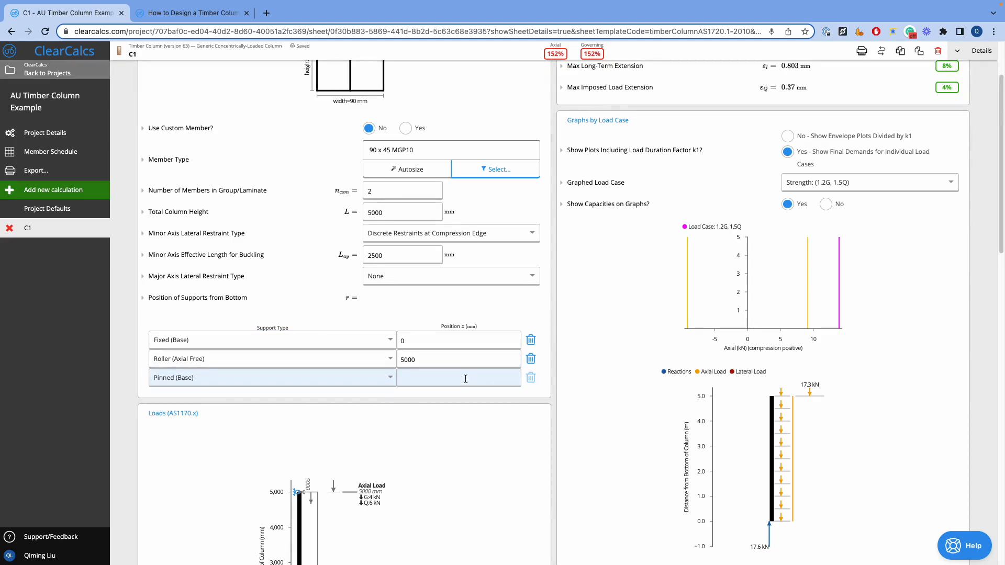
# Set the Axial Load's Y-direction magnitudes to 5 kN for dead load and 5 kN for live load
pyautogui.scroll(-8, 466, 378)
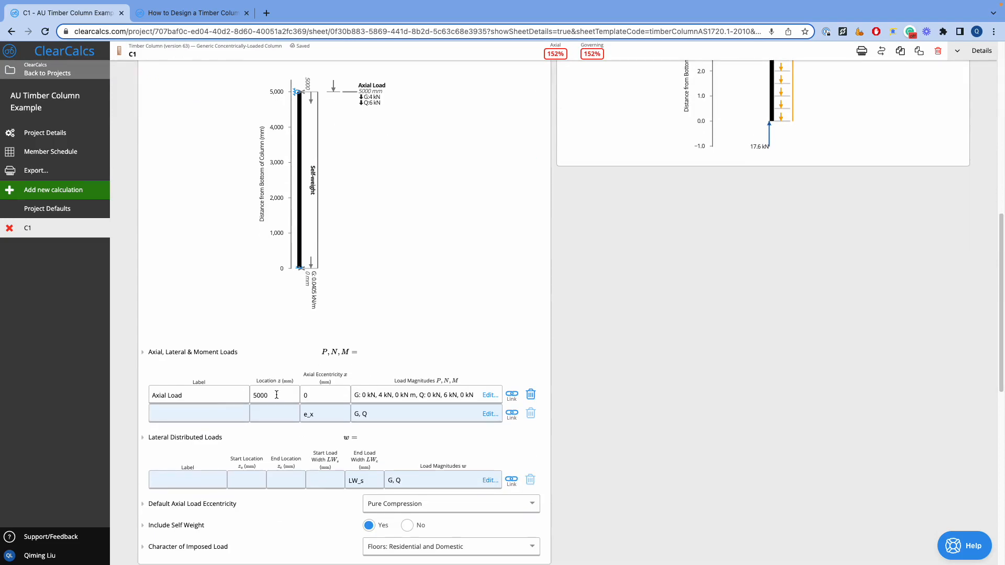
pyautogui.click(488, 397)
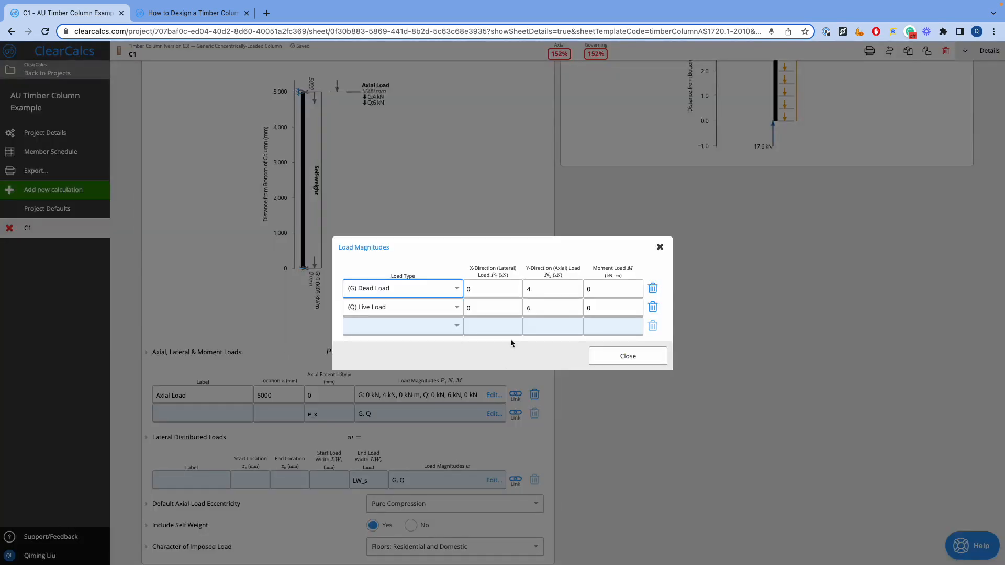
pyautogui.click(536, 296)
pyautogui.write('5')
pyautogui.press('Tab')
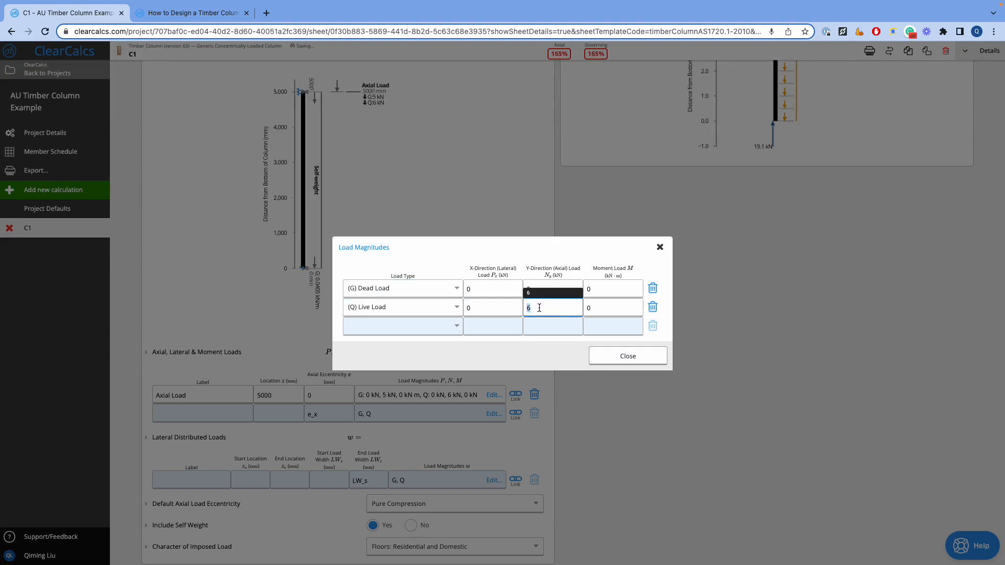
pyautogui.write('5')
pyautogui.click(618, 352)
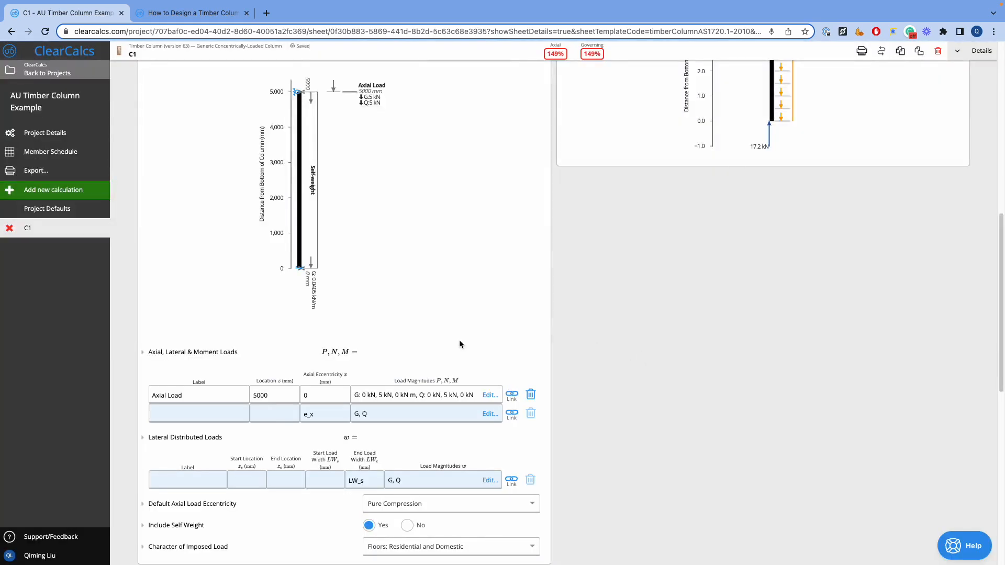
# Add a lateral distributed load labelled Wind Load1 from 0 to L with a start load width of 100 mm
pyautogui.scroll(-2, 459, 344)
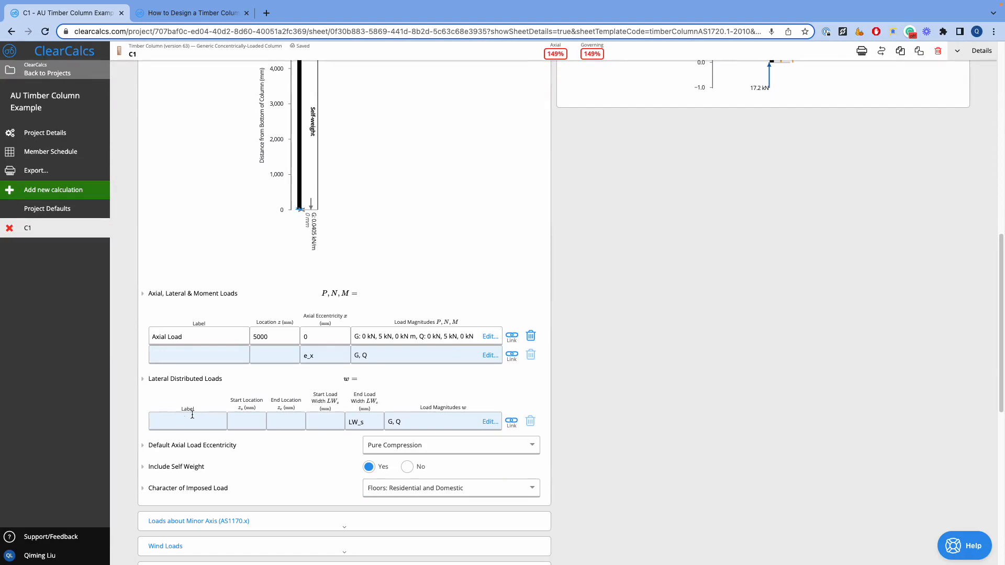
pyautogui.click(206, 424)
pyautogui.write('W')
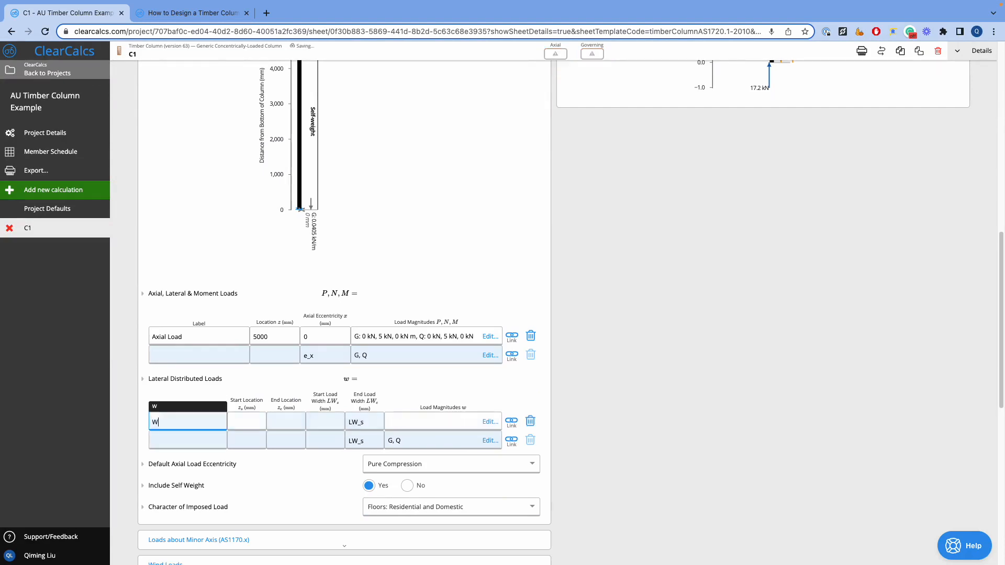
pyautogui.write('ind Load1')
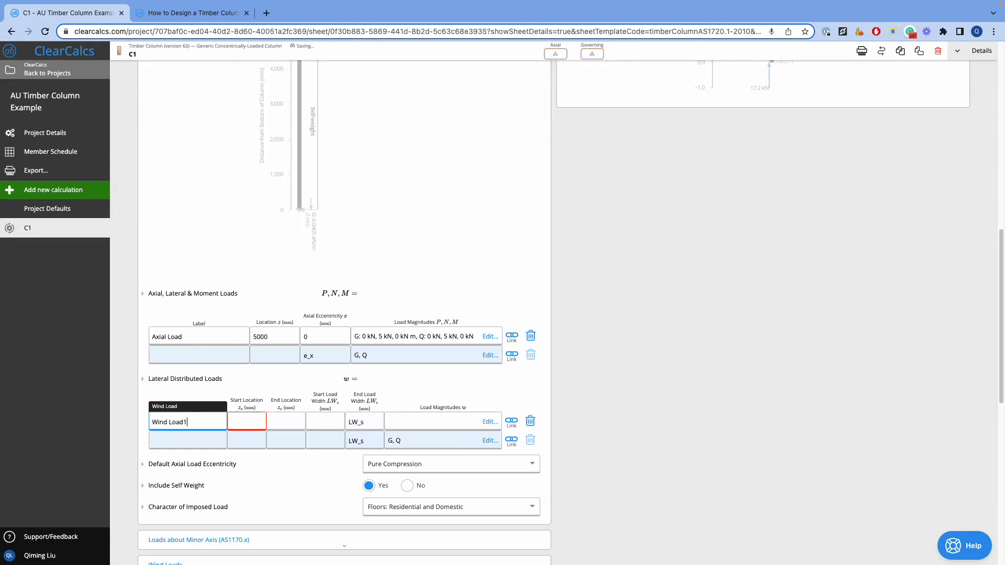
pyautogui.click(242, 413)
pyautogui.write('0')
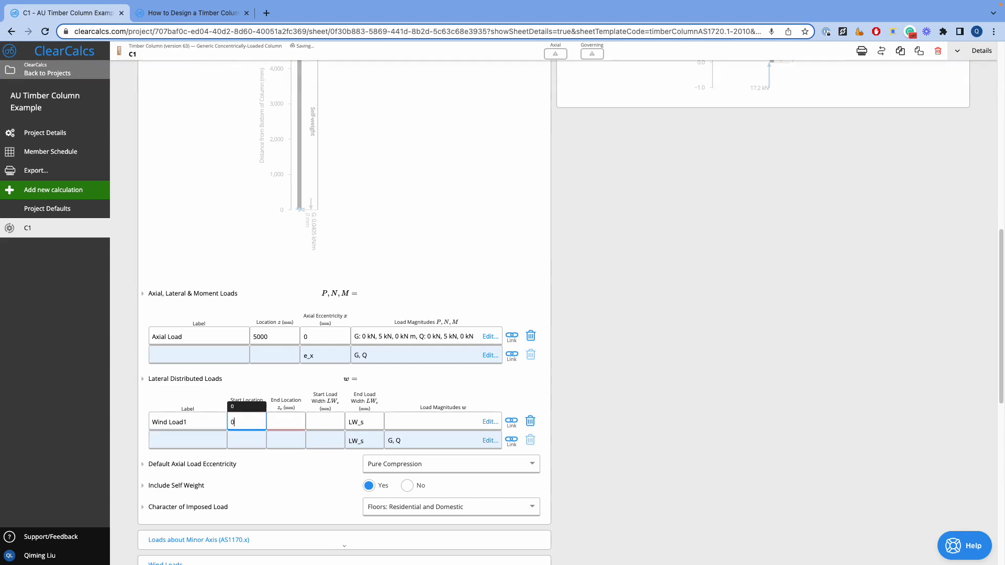
pyautogui.press('Tab')
pyautogui.write('L')
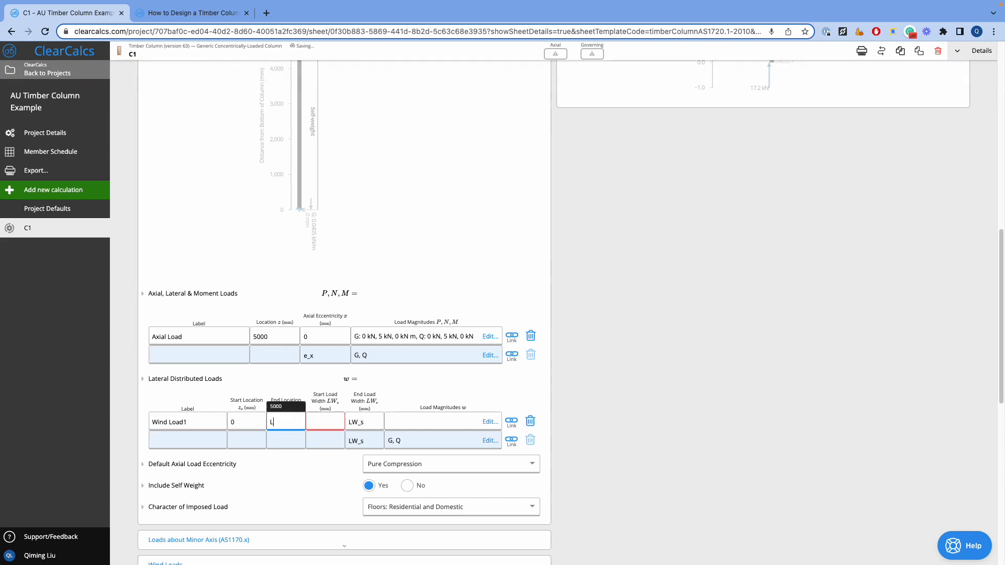
pyautogui.press('Tab')
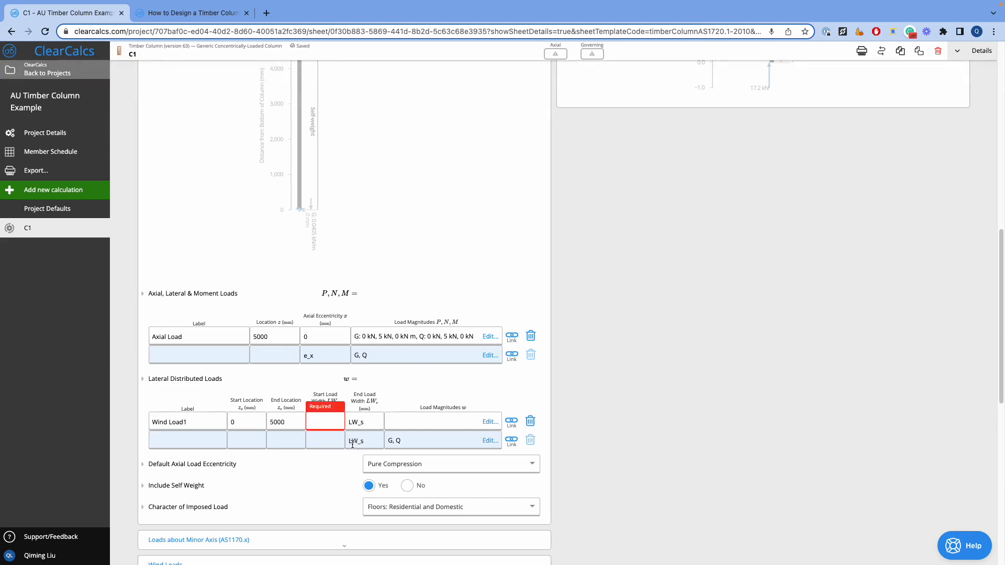
pyautogui.write('100')
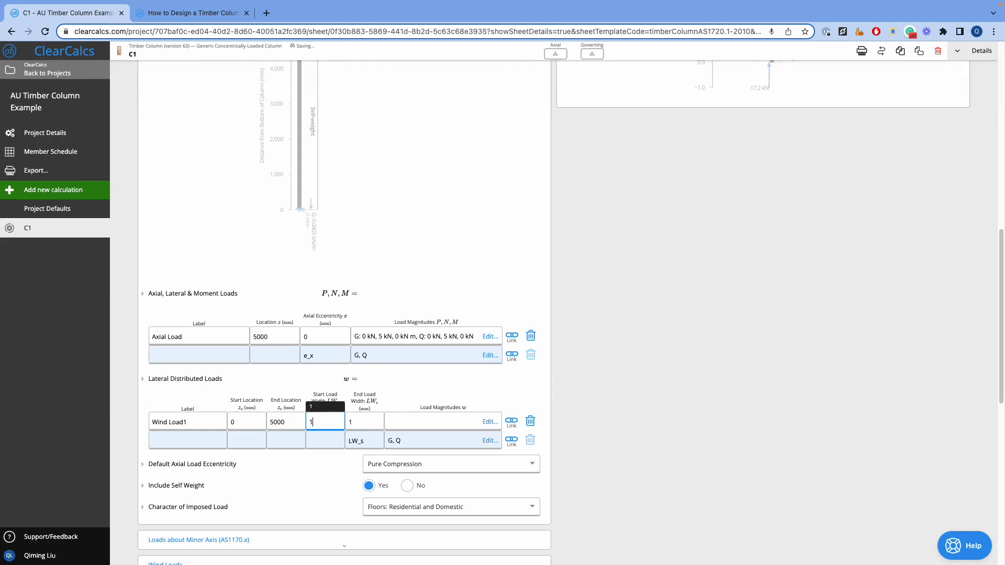
# Give Wind Load1 a magnitude of 10 kPa under the (G) Dead Load type
pyautogui.click(489, 422)
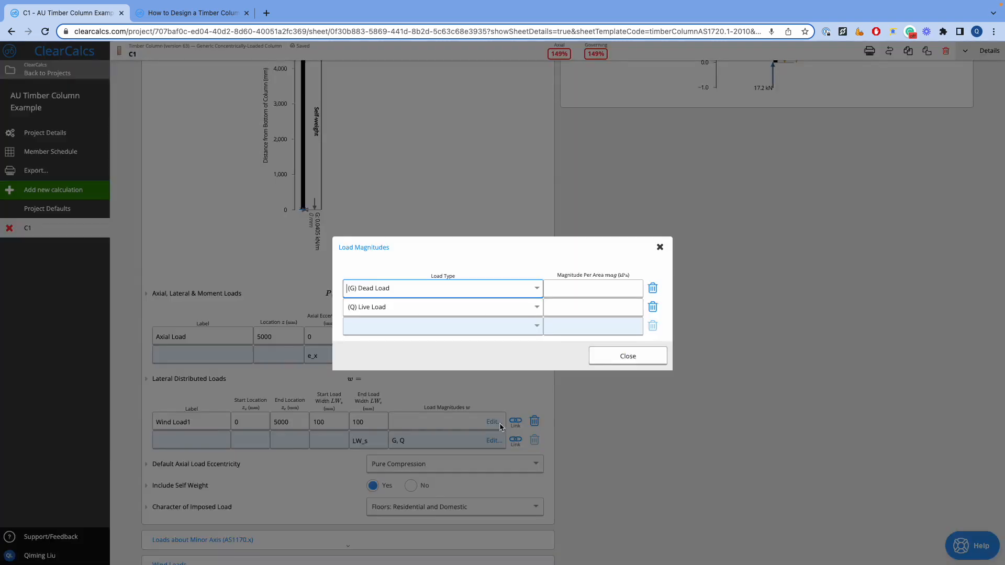
pyautogui.click(583, 289)
pyautogui.write('10')
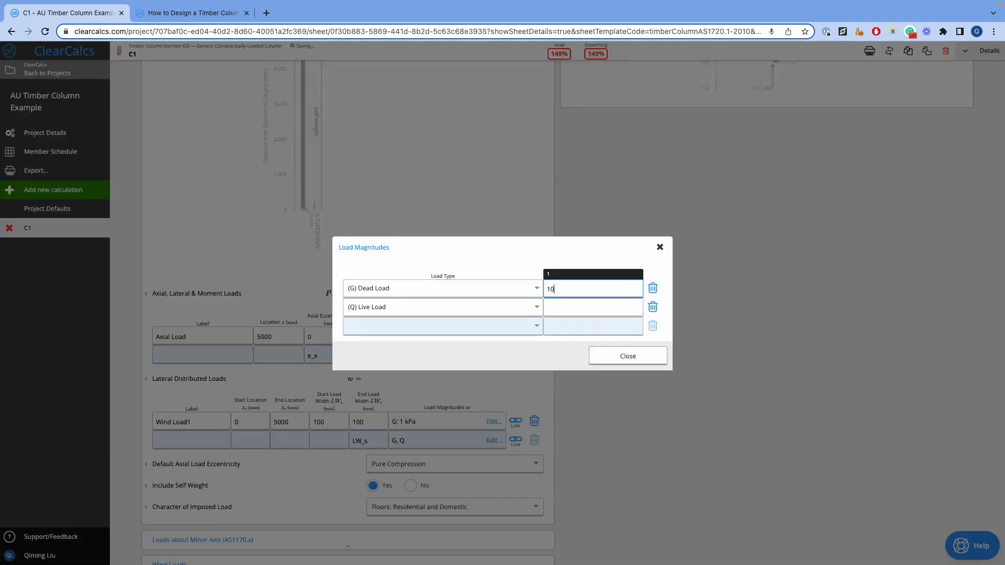
pyautogui.click(622, 356)
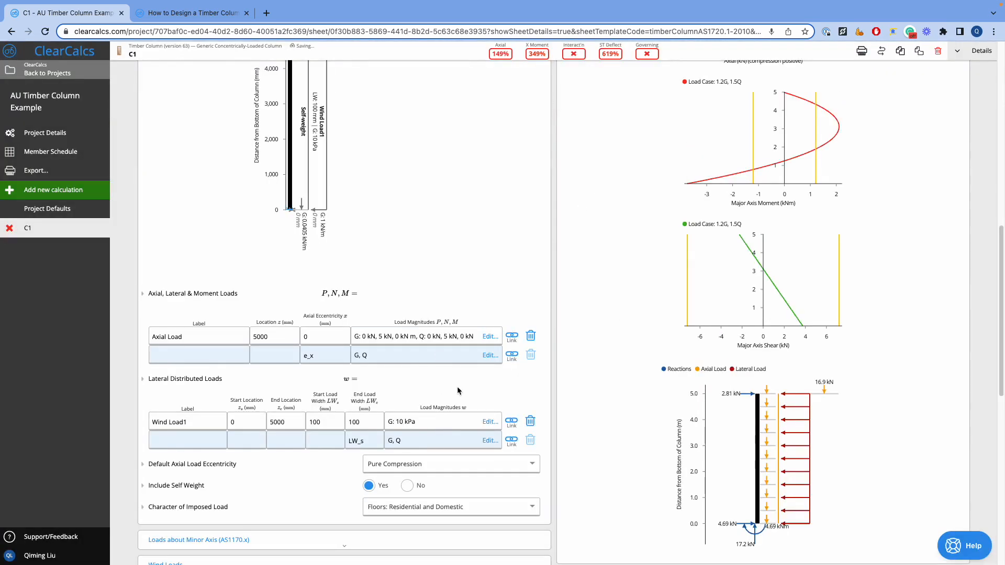
# Set the default axial load eccentricity to Face
pyautogui.scroll(-2, 425, 422)
pyautogui.click(428, 427)
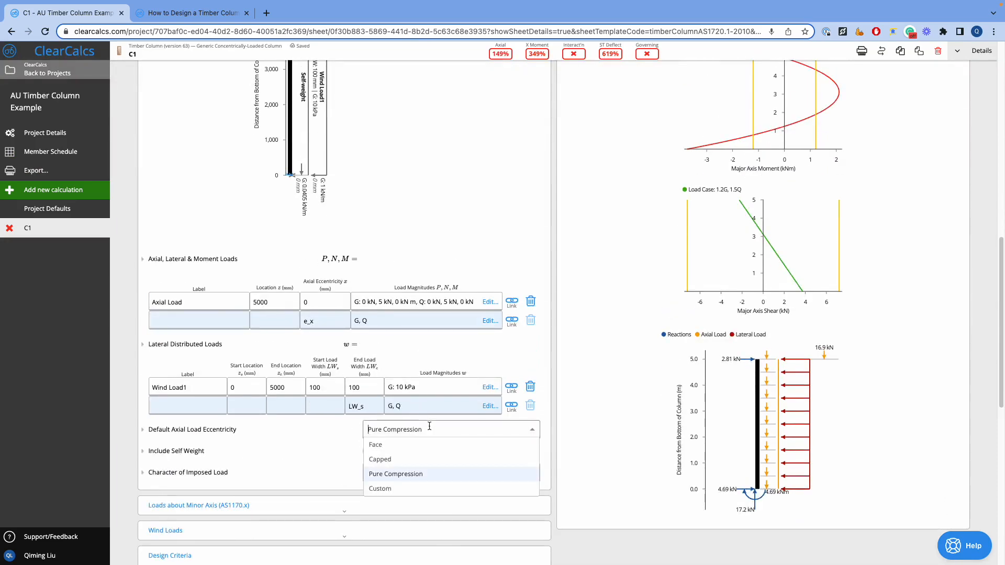
pyautogui.click(458, 446)
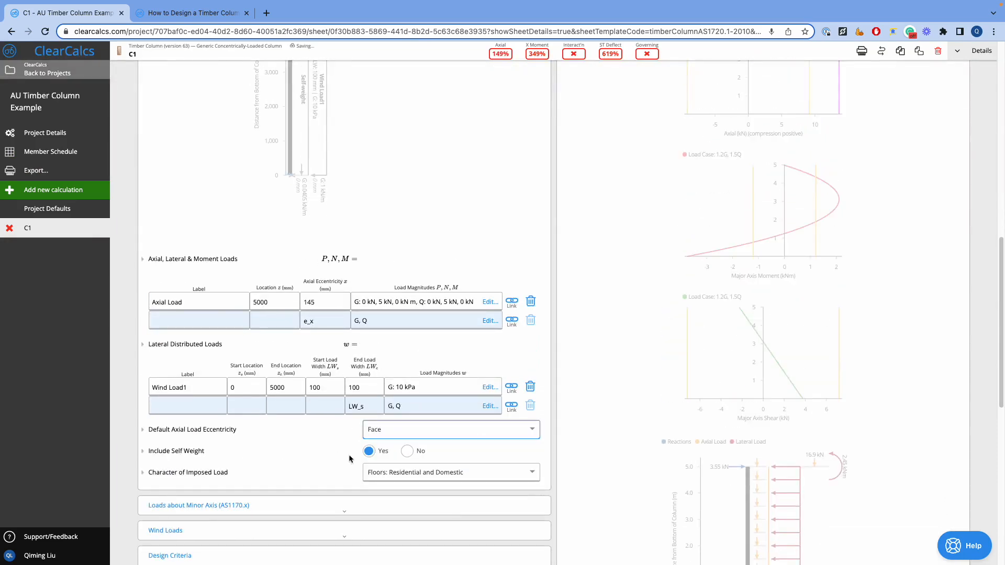
# Choose Floors: Residential and Domestic as the character of imposed load and view the design criteria
pyautogui.scroll(-3, 354, 471)
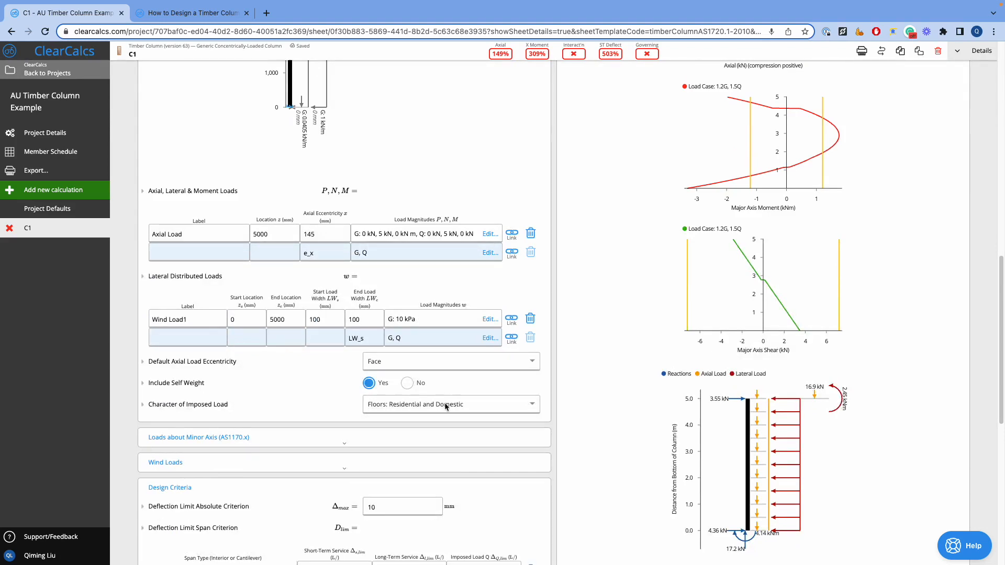
pyautogui.scroll(2, 445, 406)
pyautogui.click(503, 465)
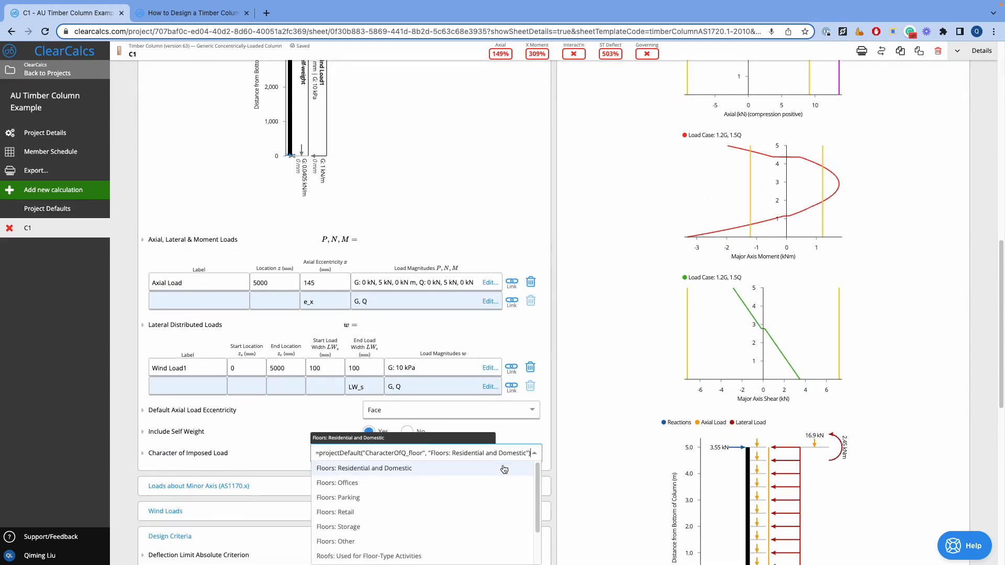
pyautogui.click(504, 468)
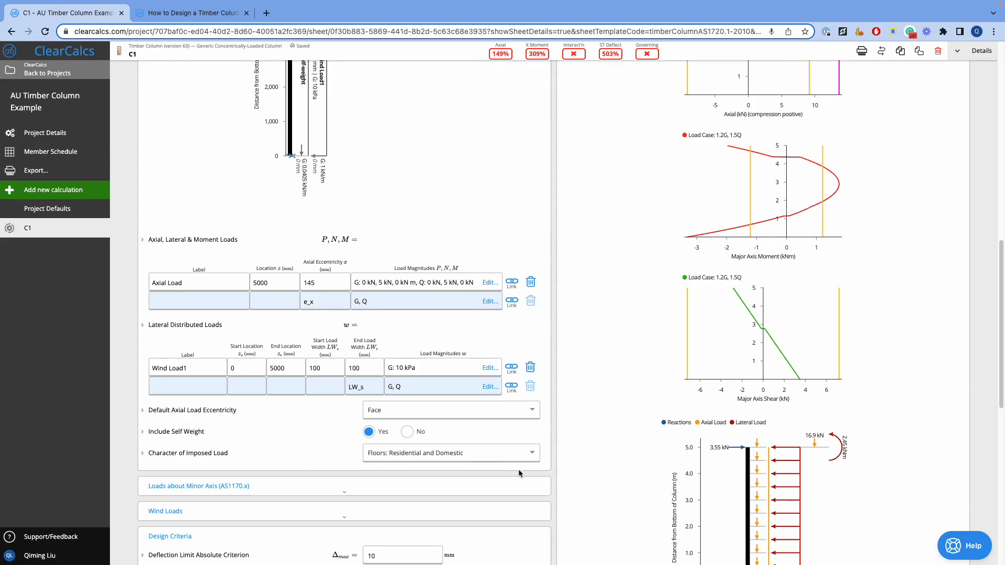
pyautogui.scroll(-7, 518, 468)
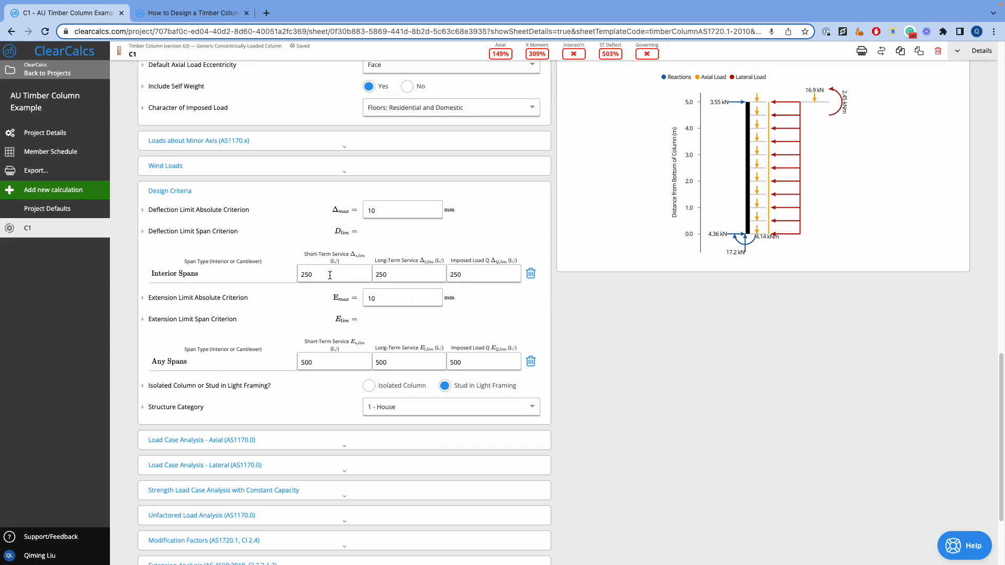
# Set the structure category in the design criteria to 1 - House
pyautogui.click(447, 407)
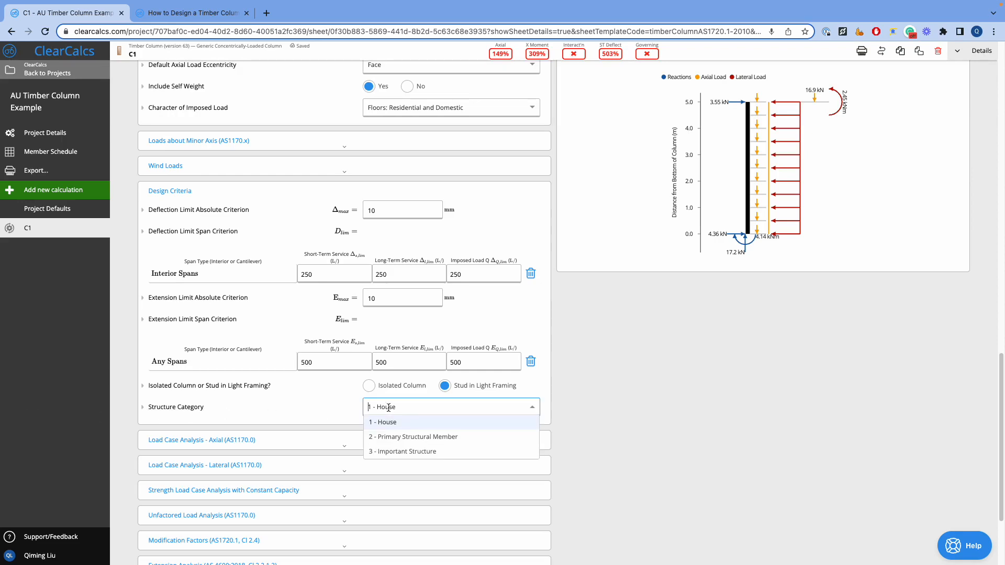
pyautogui.click(452, 425)
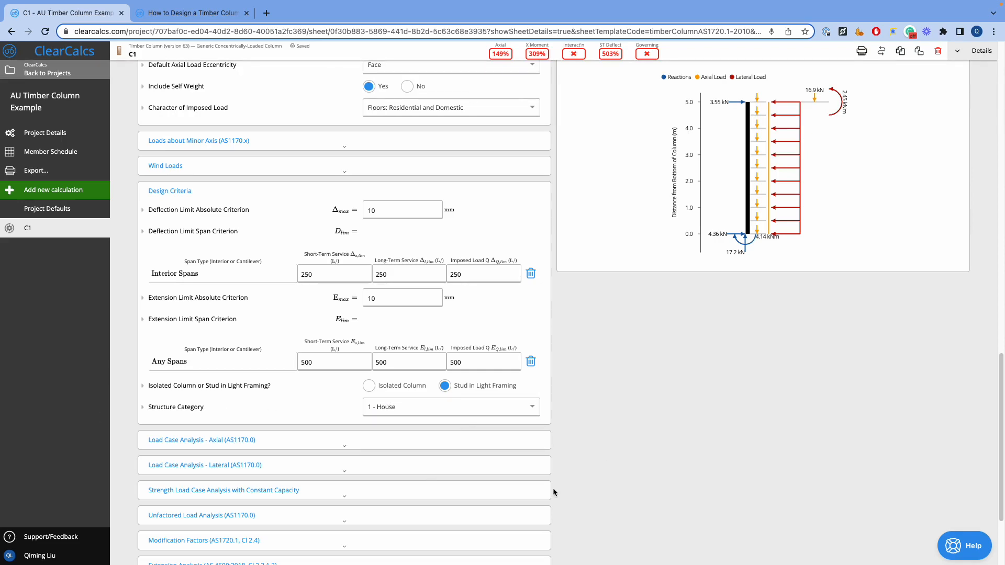
# Open the member type selection and filter it by stress grade F5 and species Pine, Cypress, White - Unseasoned
pyautogui.scroll(10, 301, 452)
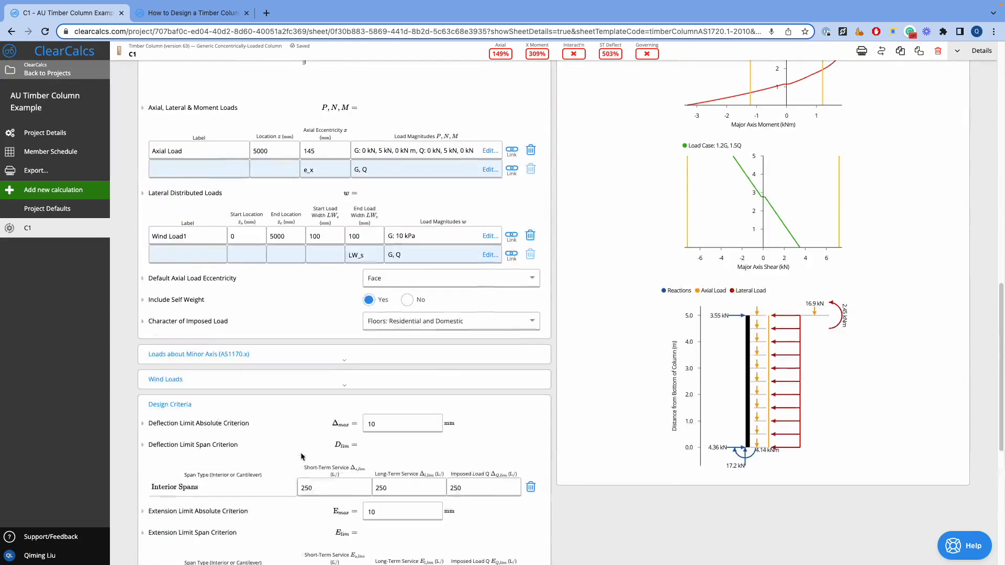
pyautogui.scroll(9, 310, 460)
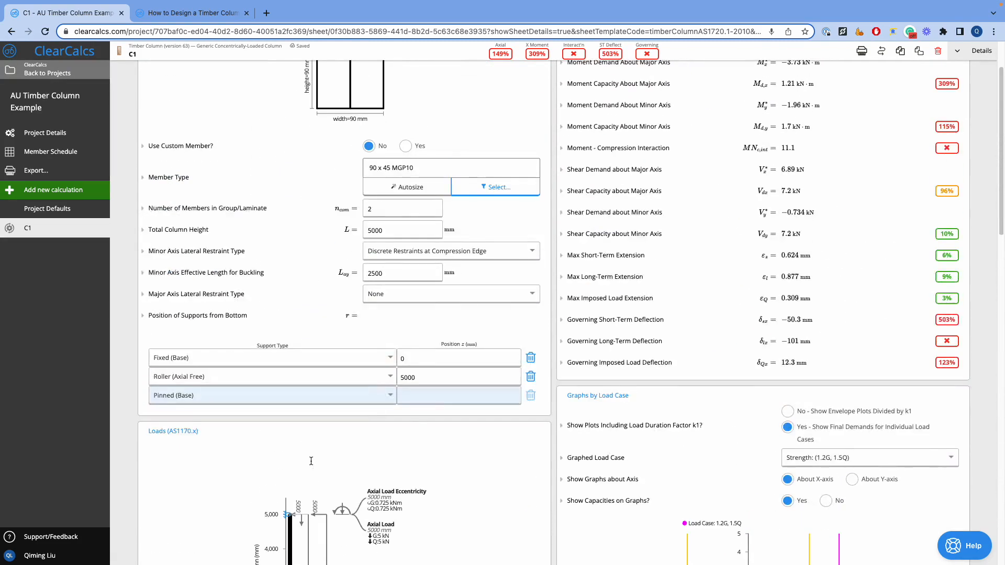
pyautogui.click(495, 261)
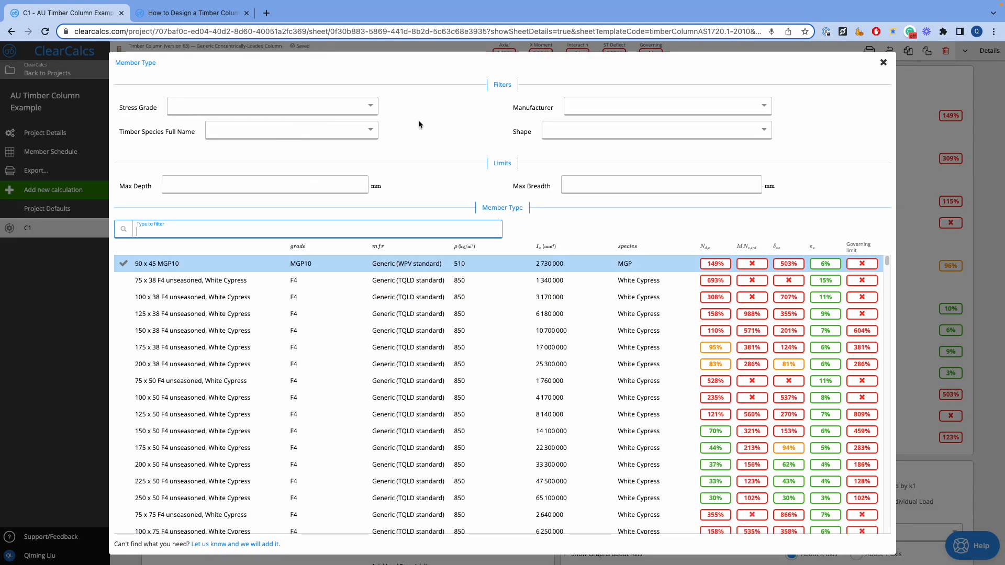
pyautogui.click(309, 111)
pyautogui.write('f5')
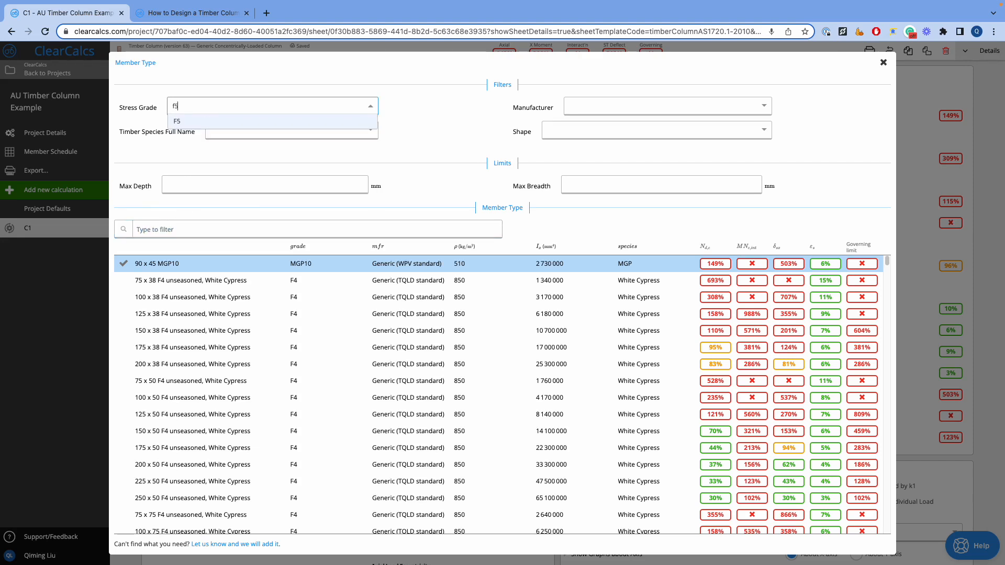
pyautogui.click(277, 123)
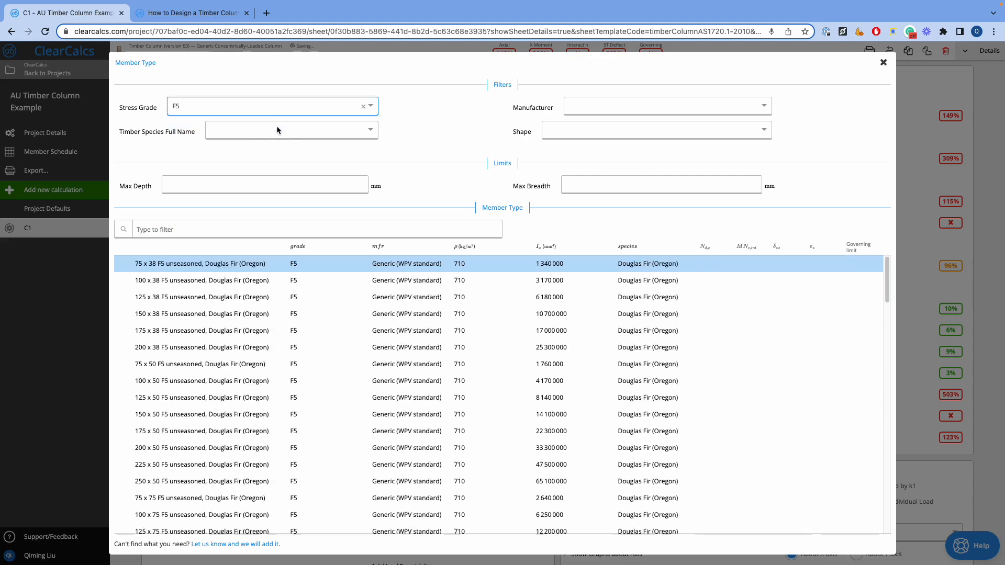
pyautogui.click(281, 132)
pyautogui.write('whit')
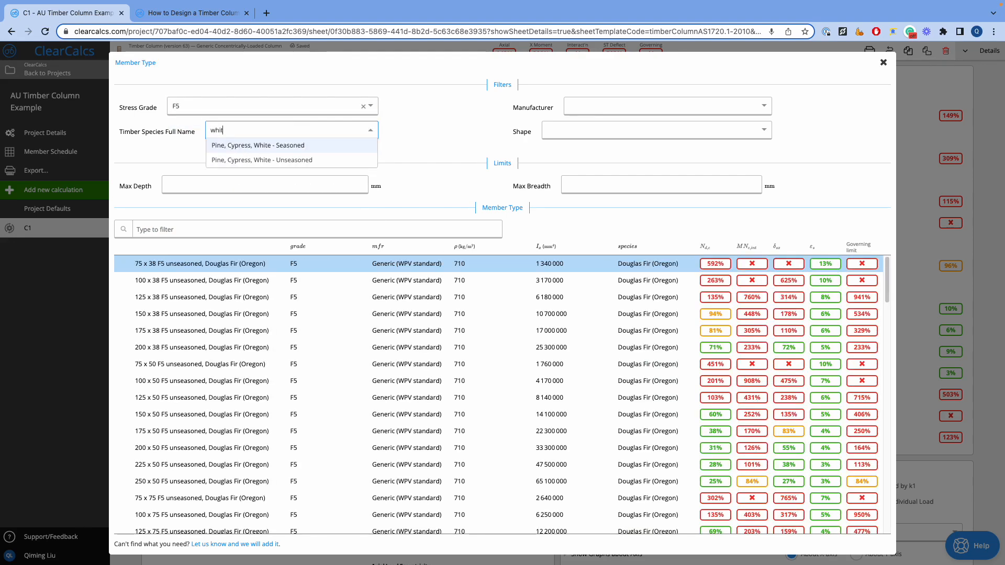
pyautogui.click(335, 160)
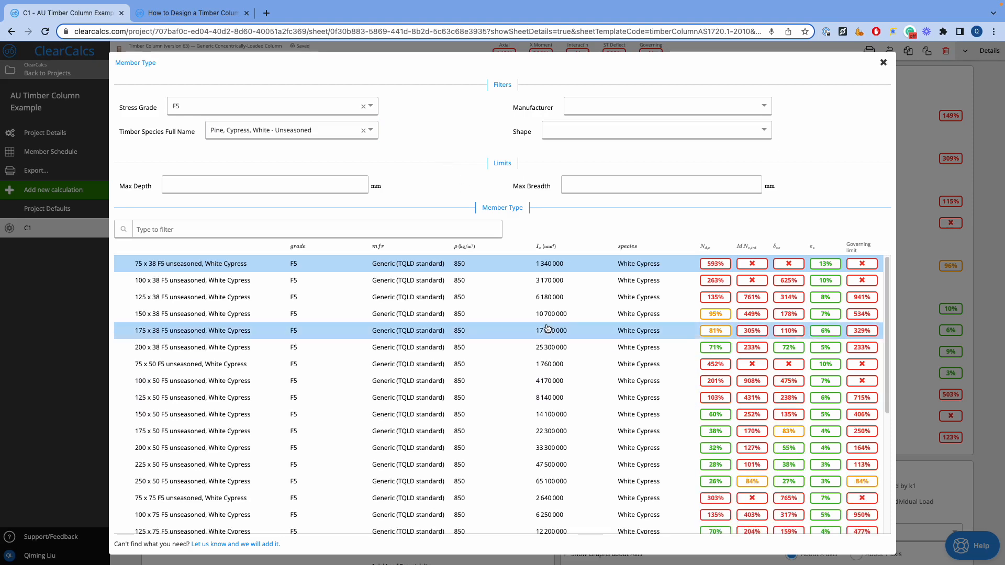
# Look through the filtered sections and assign 250 x 50 F5 unseasoned, White Cypress as the member type
pyautogui.scroll(-3, 511, 504)
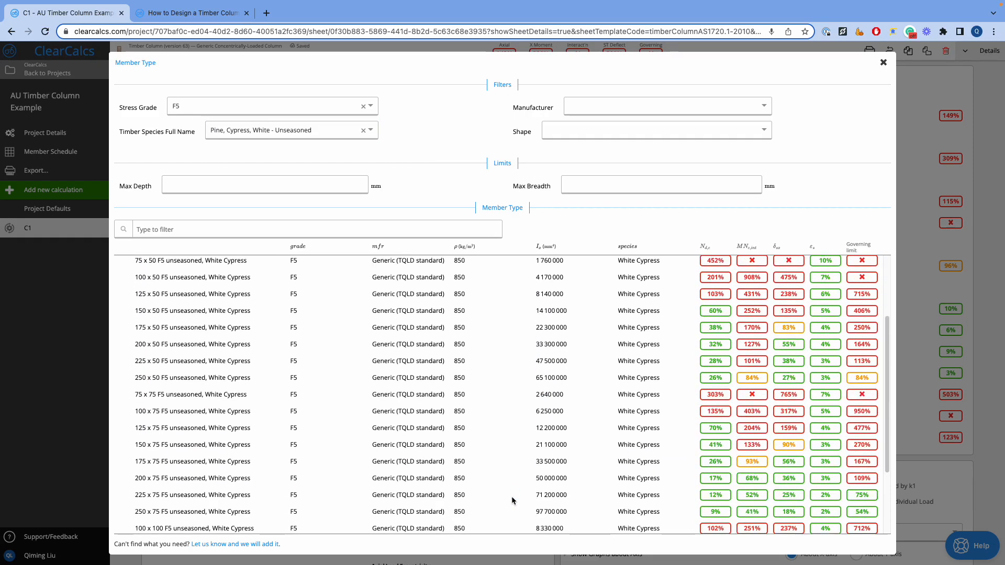
pyautogui.scroll(-1, 513, 500)
pyautogui.scroll(4, 514, 500)
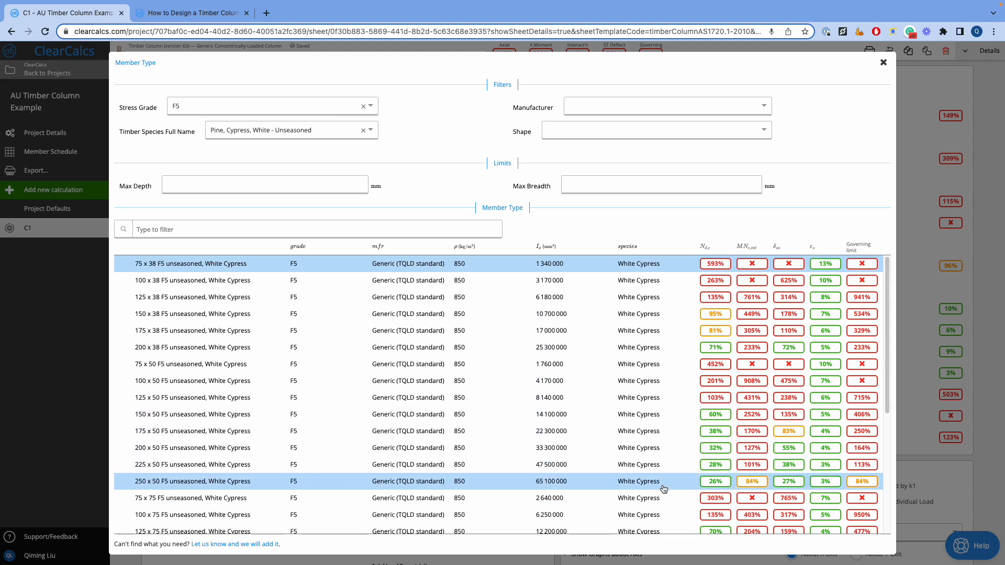
pyautogui.scroll(-2, 761, 484)
pyautogui.scroll(-1, 764, 485)
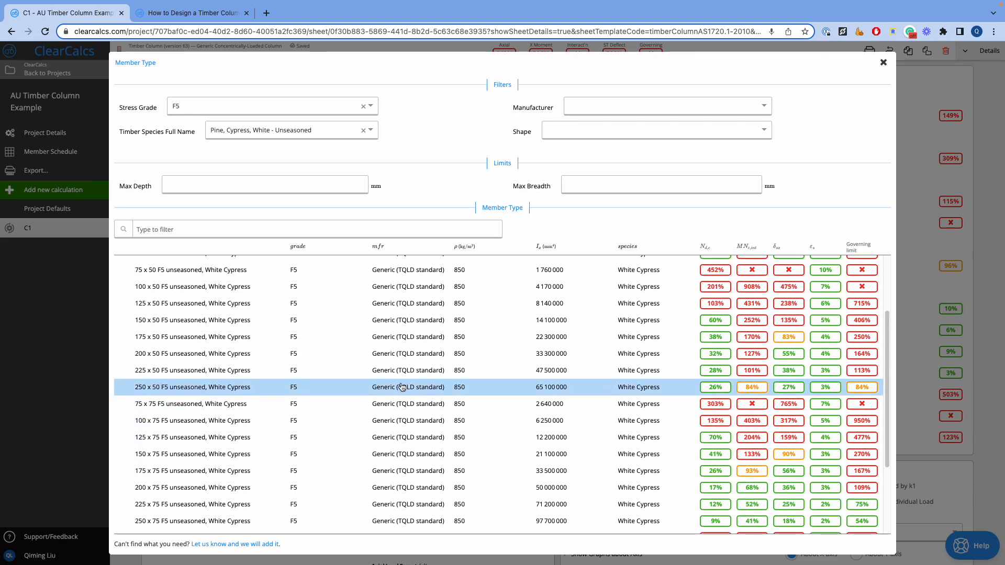
pyautogui.click(270, 388)
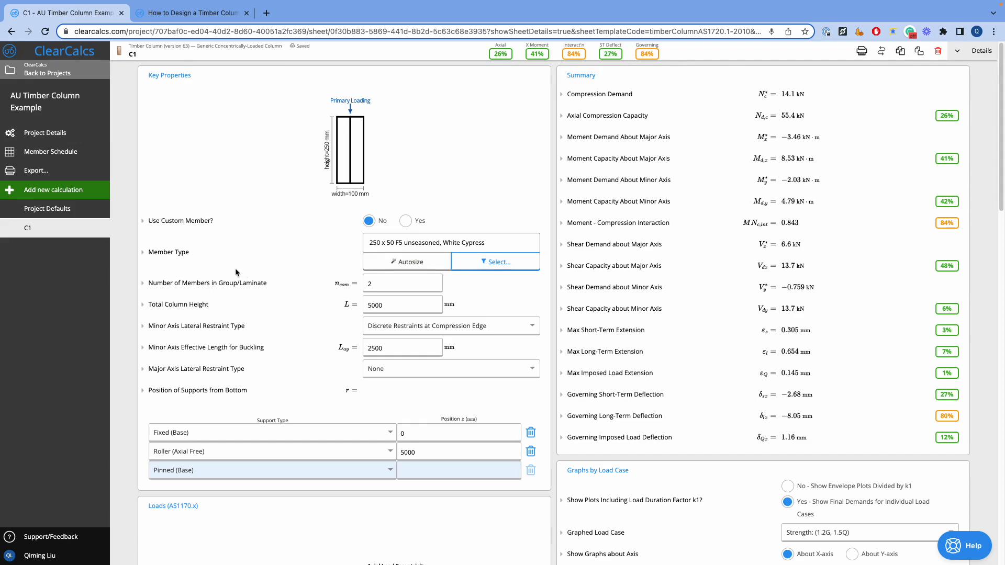
# Start adding preferred timber sections in the project details and filter the section list by stress grade F5
pyautogui.click(45, 132)
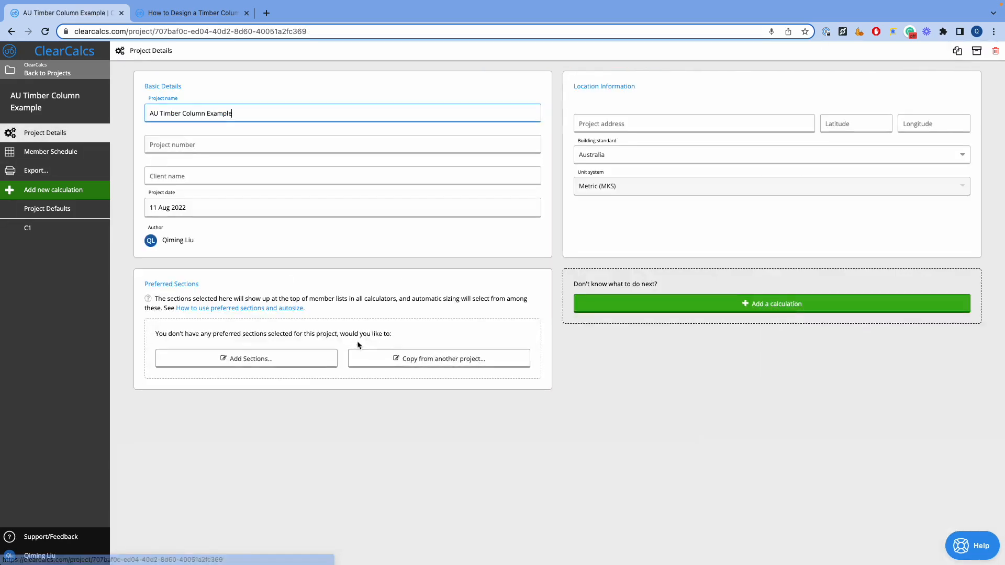
pyautogui.click(312, 360)
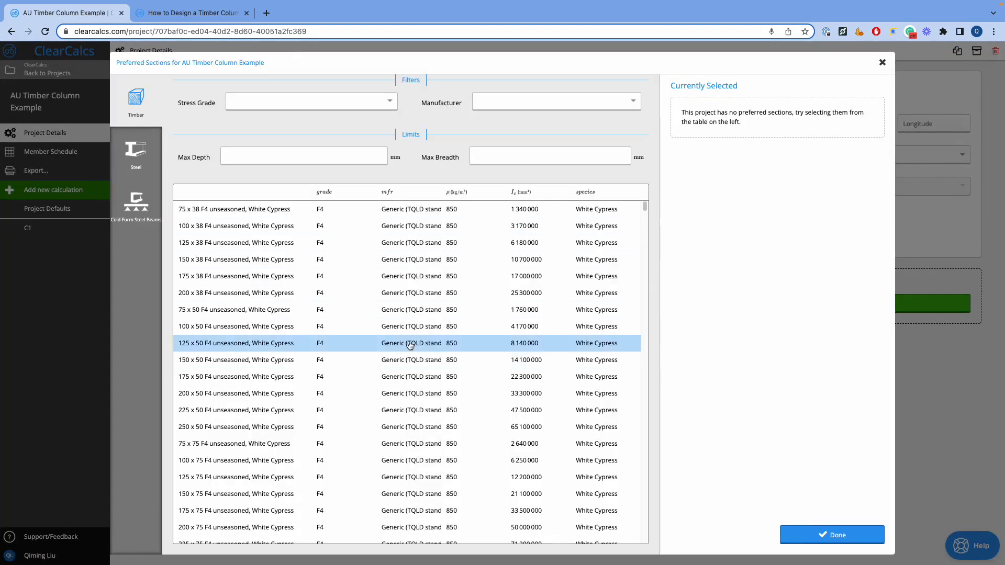
pyautogui.click(343, 106)
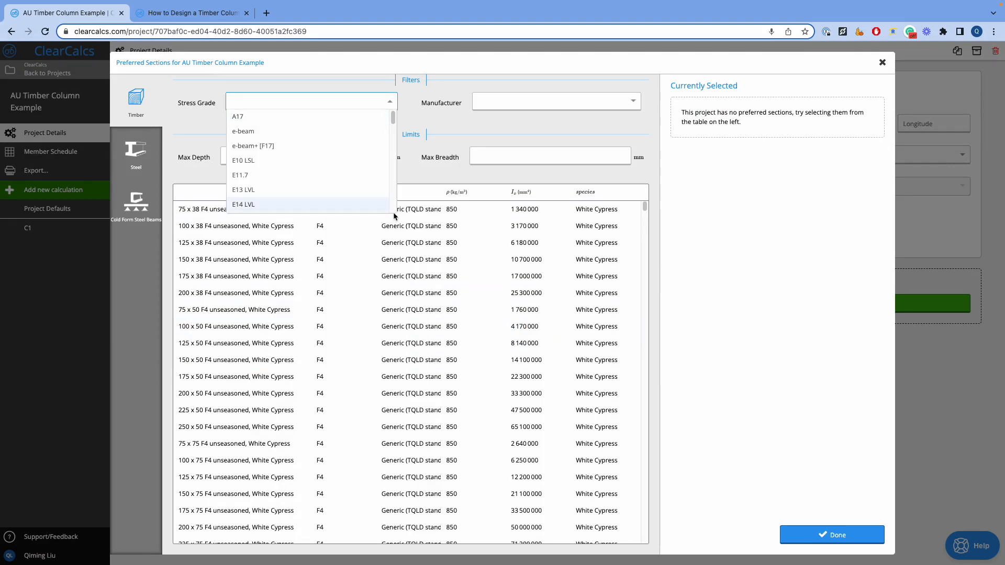
pyautogui.write('f5')
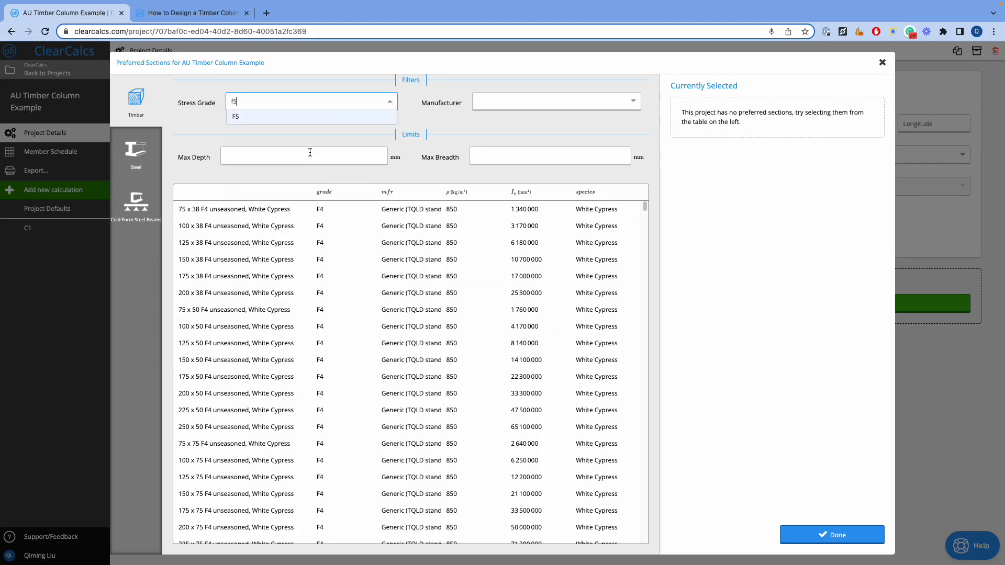
pyautogui.click(319, 117)
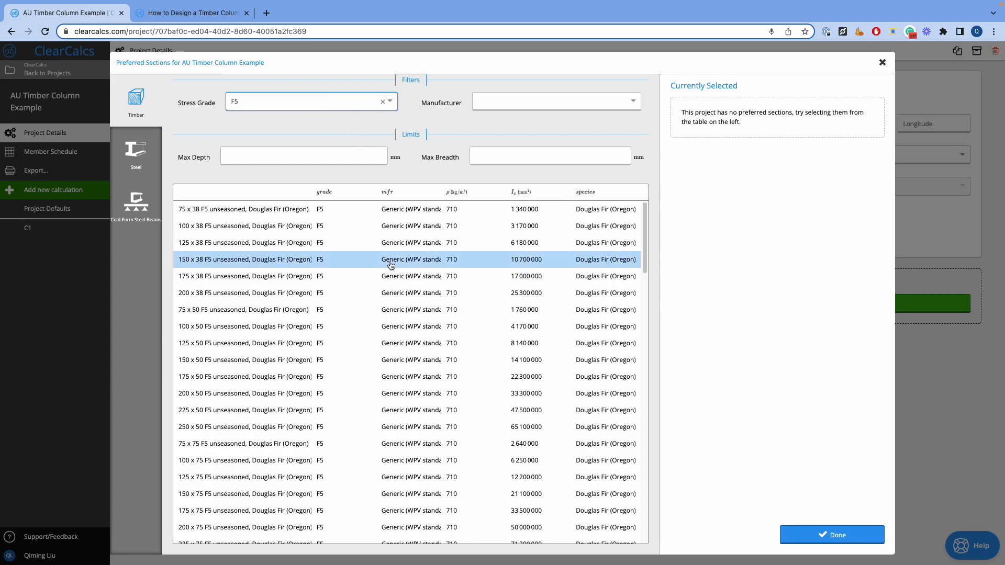
# Add the 100 x 38, 125 x 50, 175 x 38 and 100 x 50 F5 unseasoned Douglas Fir sections as preferred
pyautogui.click(455, 225)
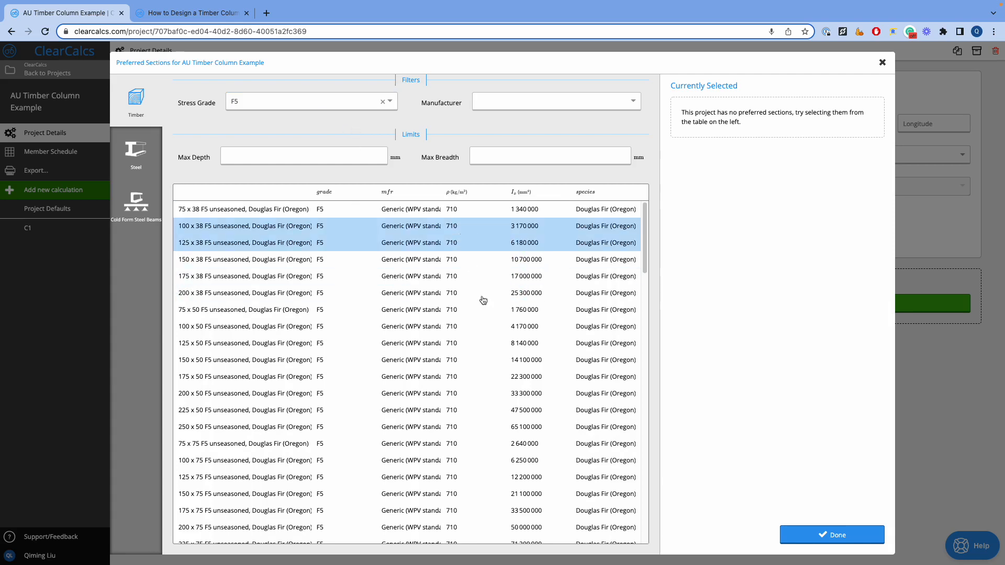
pyautogui.click(487, 342)
pyautogui.click(494, 276)
pyautogui.click(494, 326)
# Add the 75 x 100, 175 x 100 and 200 x 125 F5 unseasoned Douglas Fir sections as preferred
pyautogui.scroll(-3, 518, 387)
pyautogui.click(430, 422)
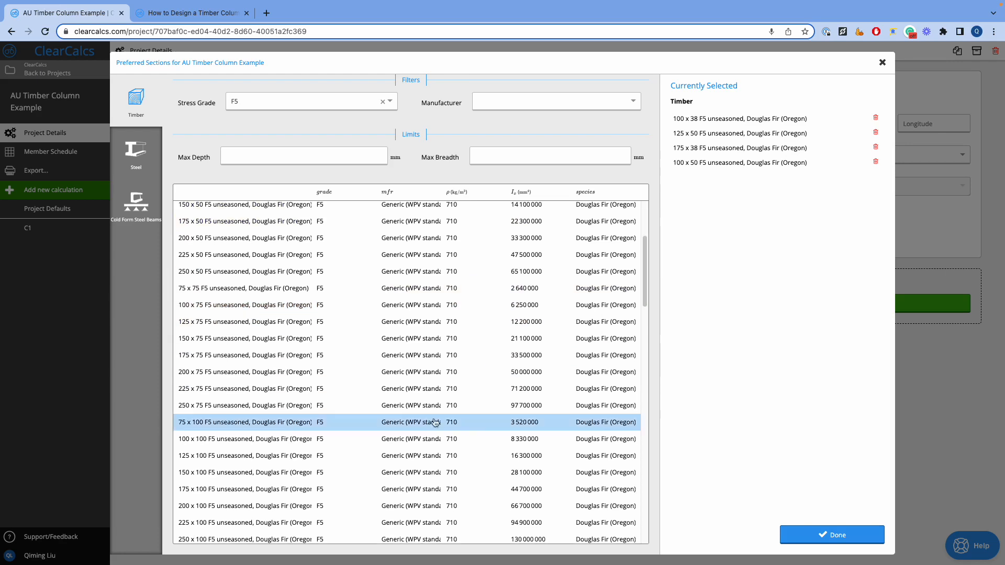
pyautogui.click(448, 489)
pyautogui.scroll(-2, 448, 497)
pyautogui.click(408, 486)
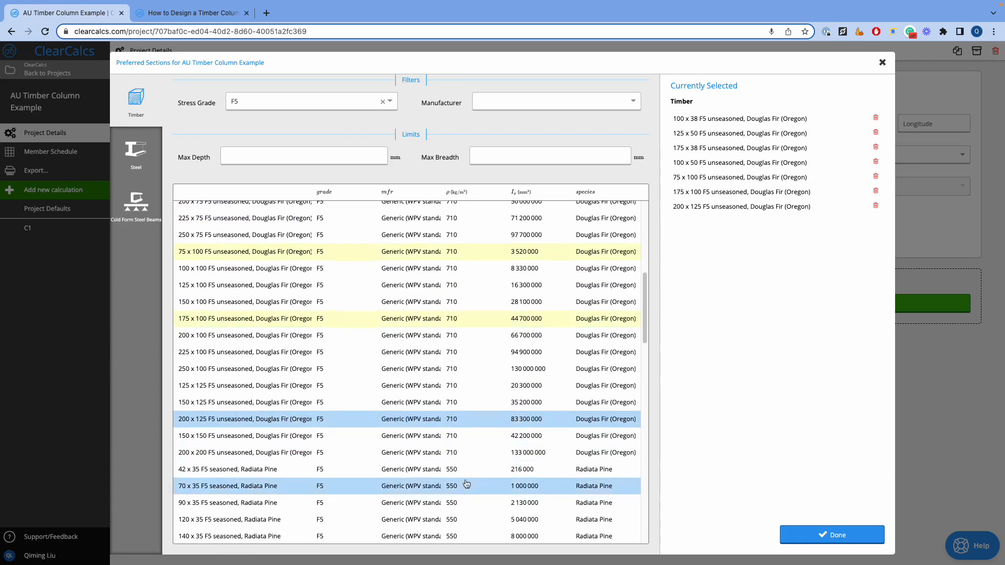
# Add the 90 x 70 and 240 x 70 F5 seasoned Radiata Pine sections as preferred
pyautogui.scroll(-10, 416, 437)
pyautogui.click(416, 433)
pyautogui.click(451, 508)
# Add White Cypress F5 sections 175 x 50, 250 x 50, 175 x 38, 225 x 50 and 100 x 50 as preferred
pyautogui.scroll(-7, 451, 509)
pyautogui.click(473, 461)
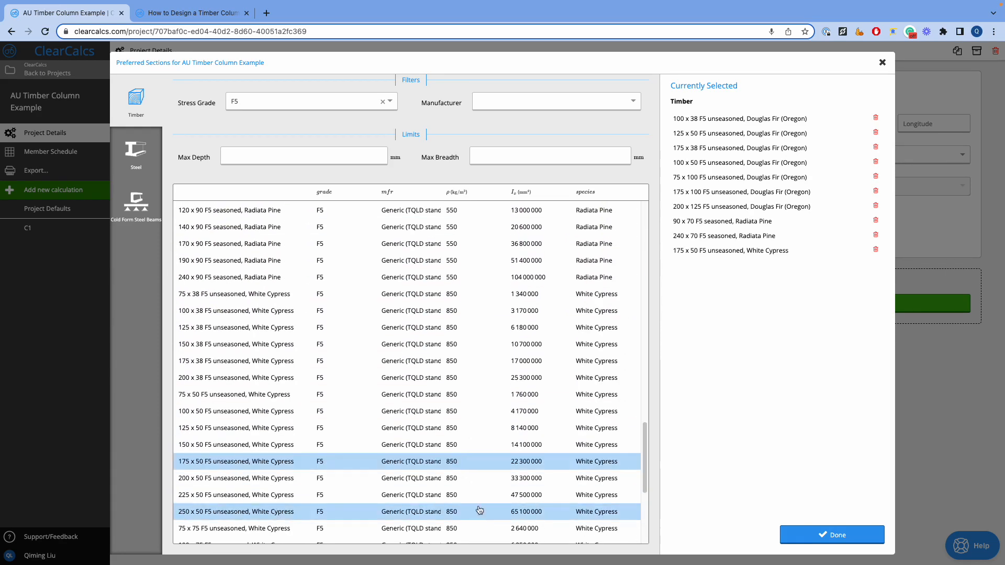
pyautogui.click(478, 510)
pyautogui.click(487, 368)
pyautogui.click(529, 496)
pyautogui.click(529, 411)
# Add the 100 x 100 and 150 x 100 F5 White Cypress sections and finish the preferred sections list
pyautogui.scroll(-4, 530, 469)
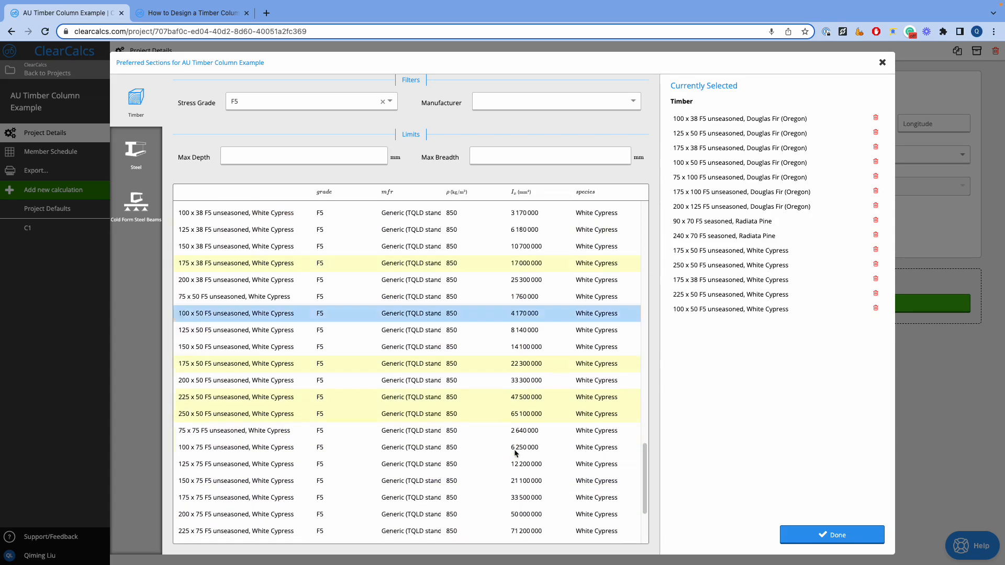
pyautogui.click(530, 469)
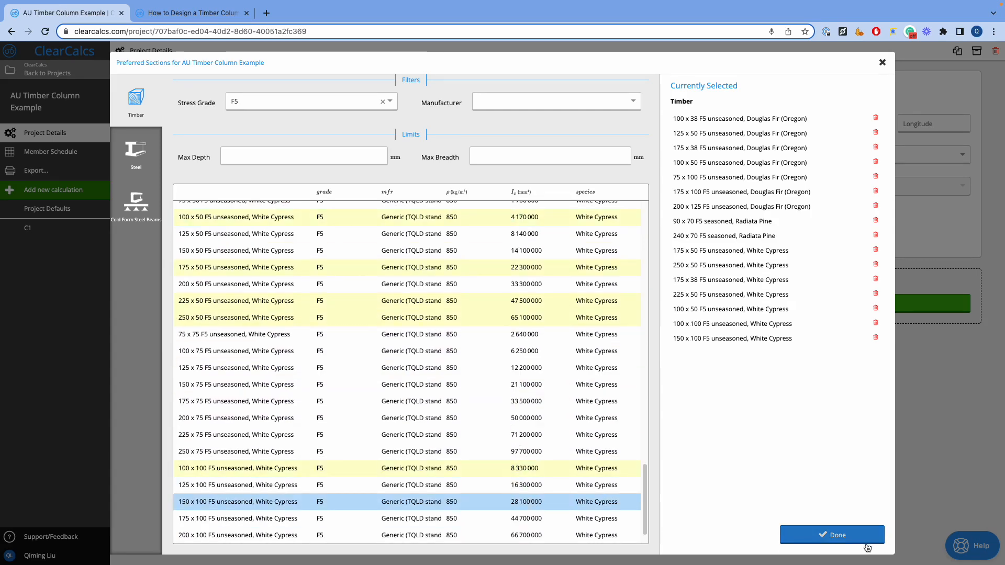
pyautogui.click(832, 534)
pyautogui.scroll(-2, 352, 377)
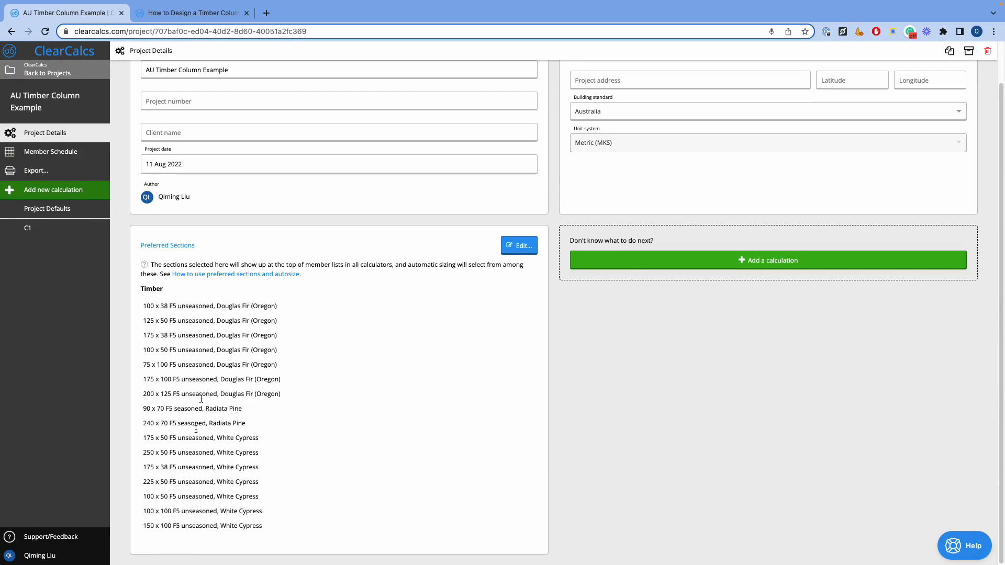
# Return to column C1, check the preferred sections in its member type list, and autosize the member
pyautogui.click(89, 230)
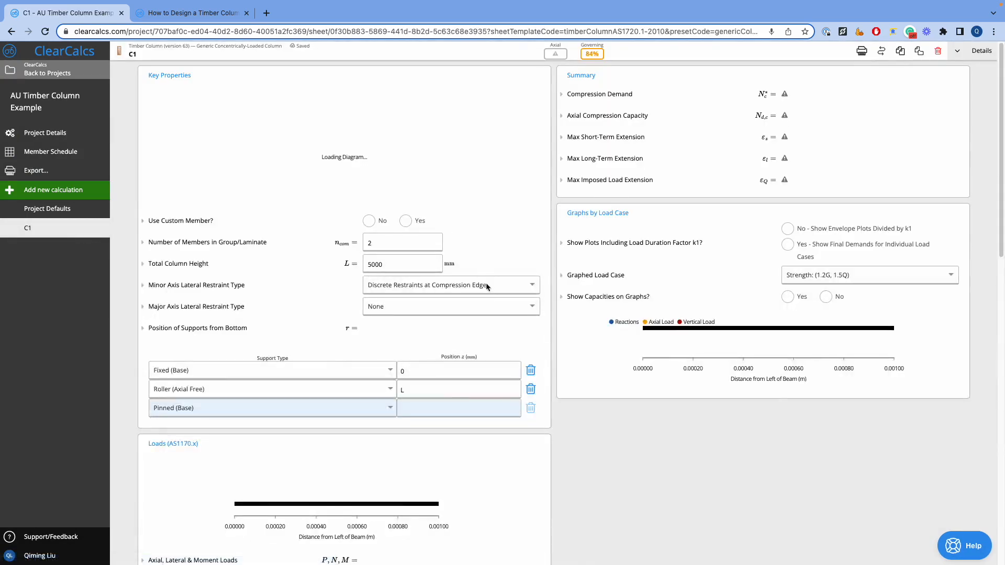
pyautogui.click(510, 204)
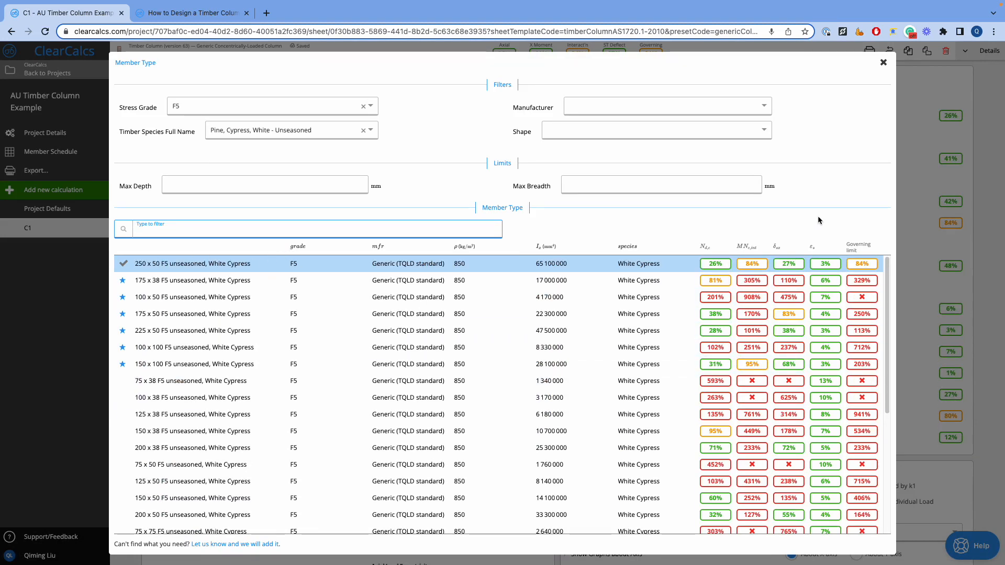
pyautogui.click(881, 67)
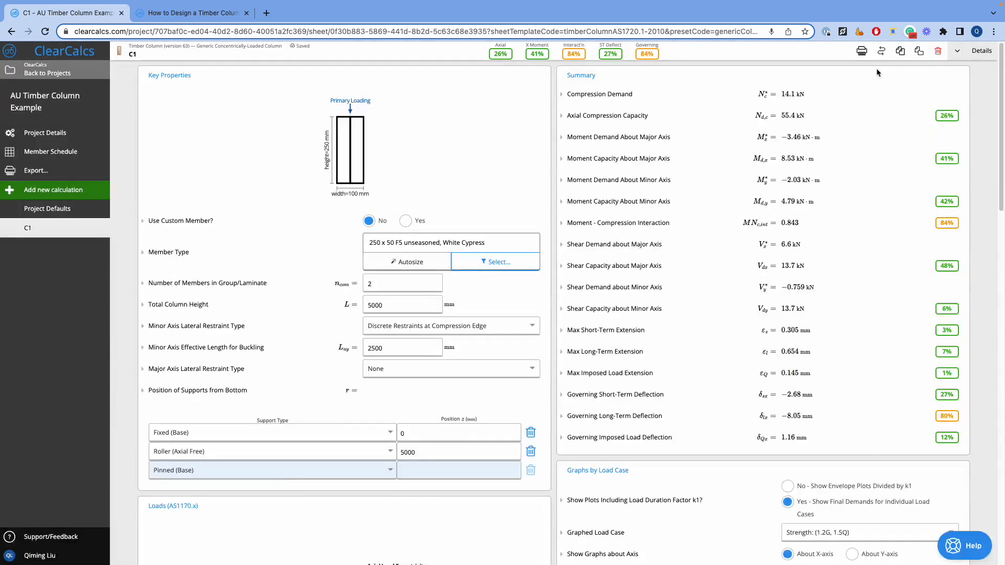
pyautogui.click(423, 264)
# Open the export options for C1, view the Excel option, and choose PDF as the file type
pyautogui.click(861, 50)
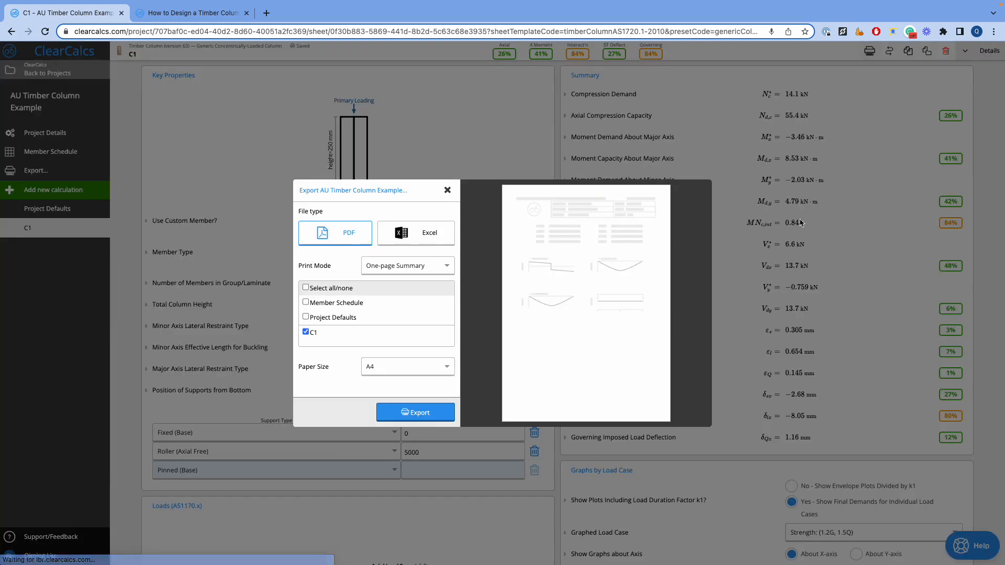
pyautogui.click(437, 241)
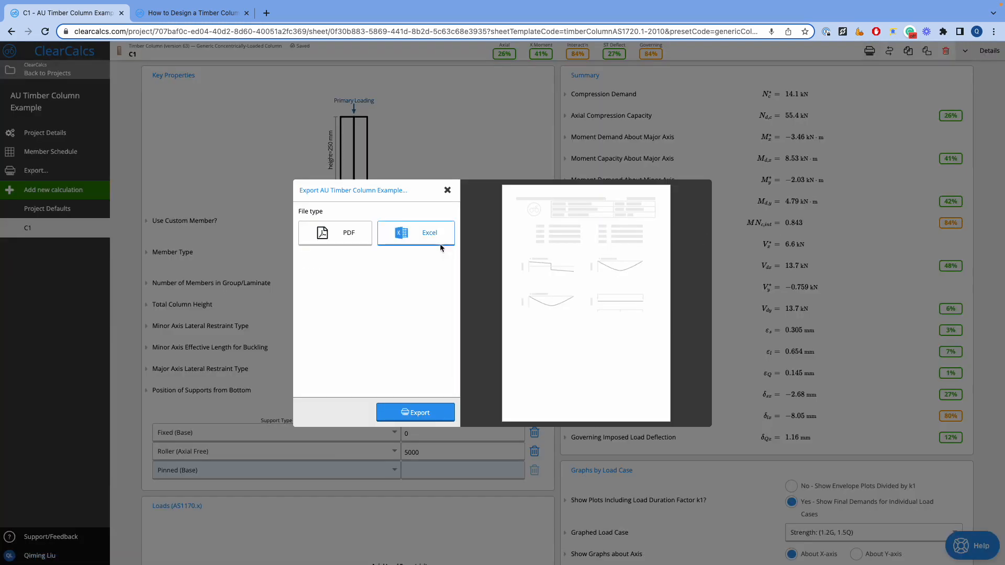
pyautogui.click(357, 243)
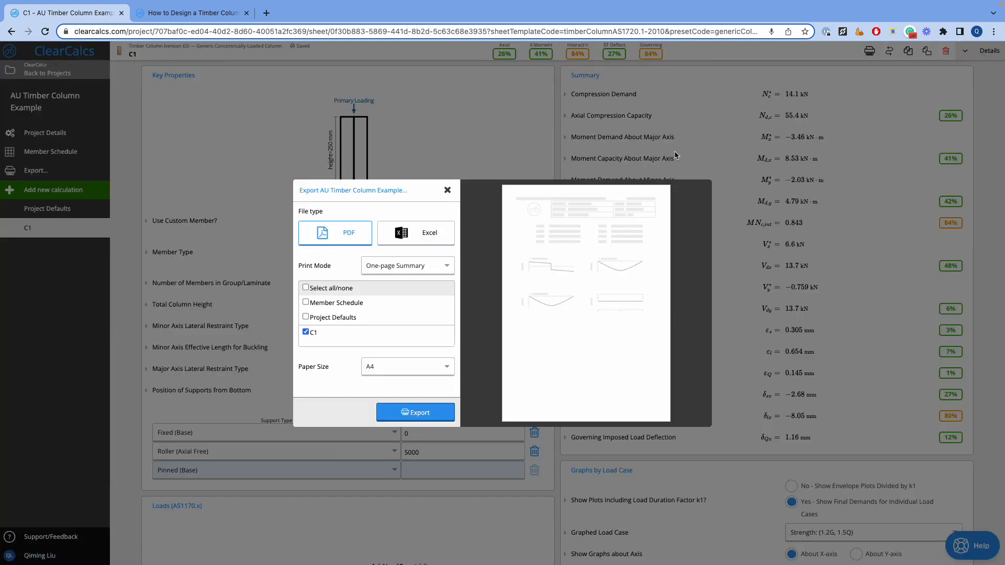